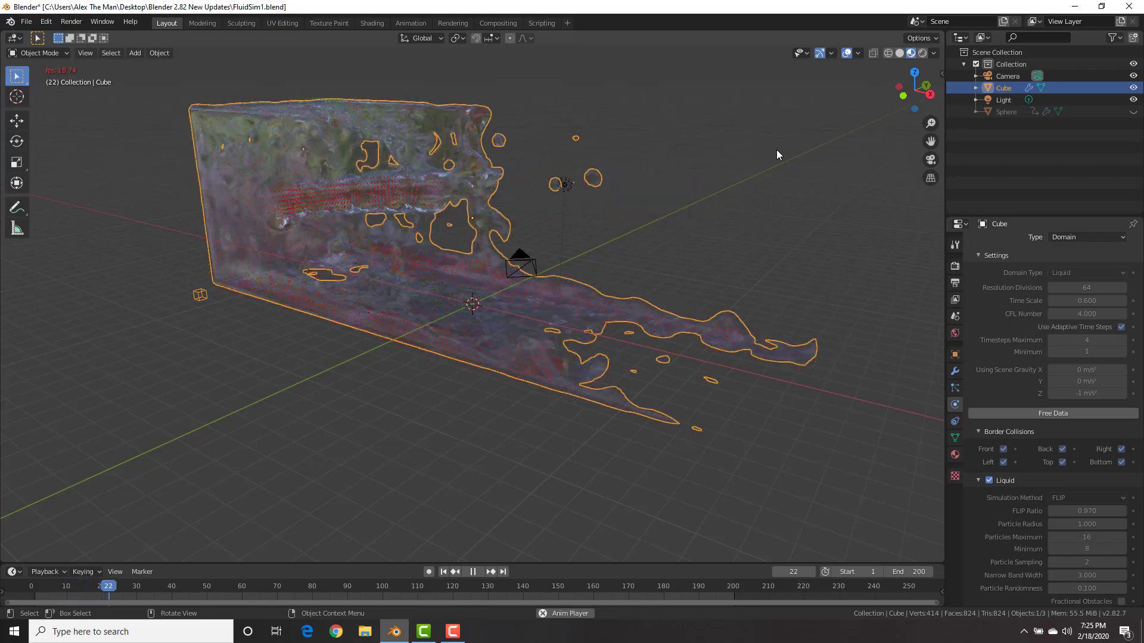
- Examine the liquid domain's settings, including border collisions, liquid, mesh and particles, while the fluid simulation plays
click(777, 149)
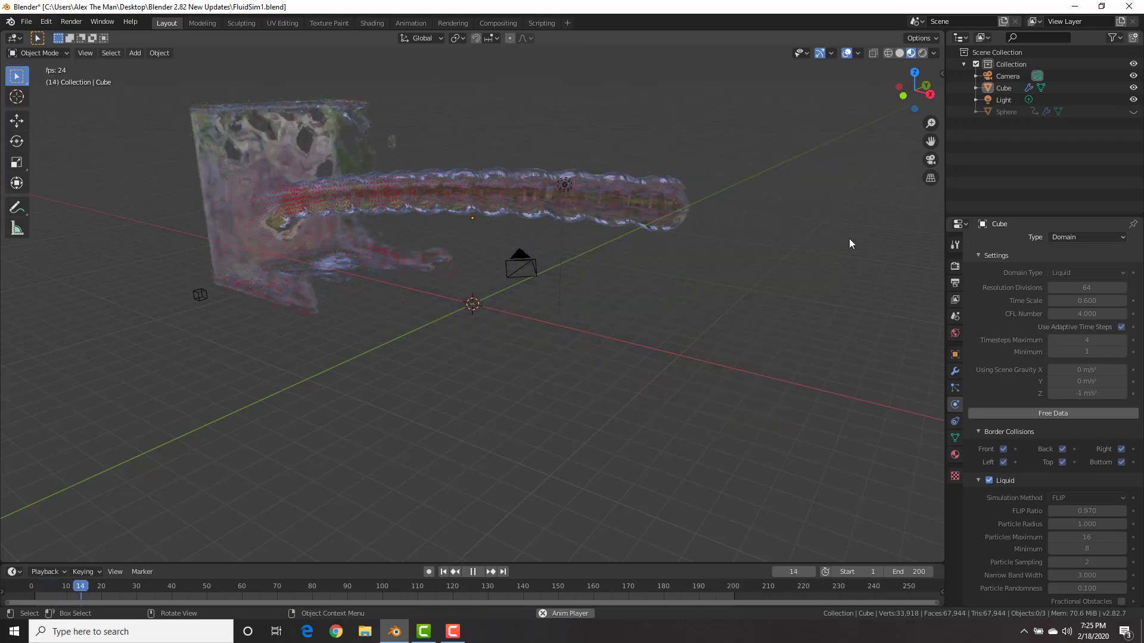
scroll(1087, 402, up, 4)
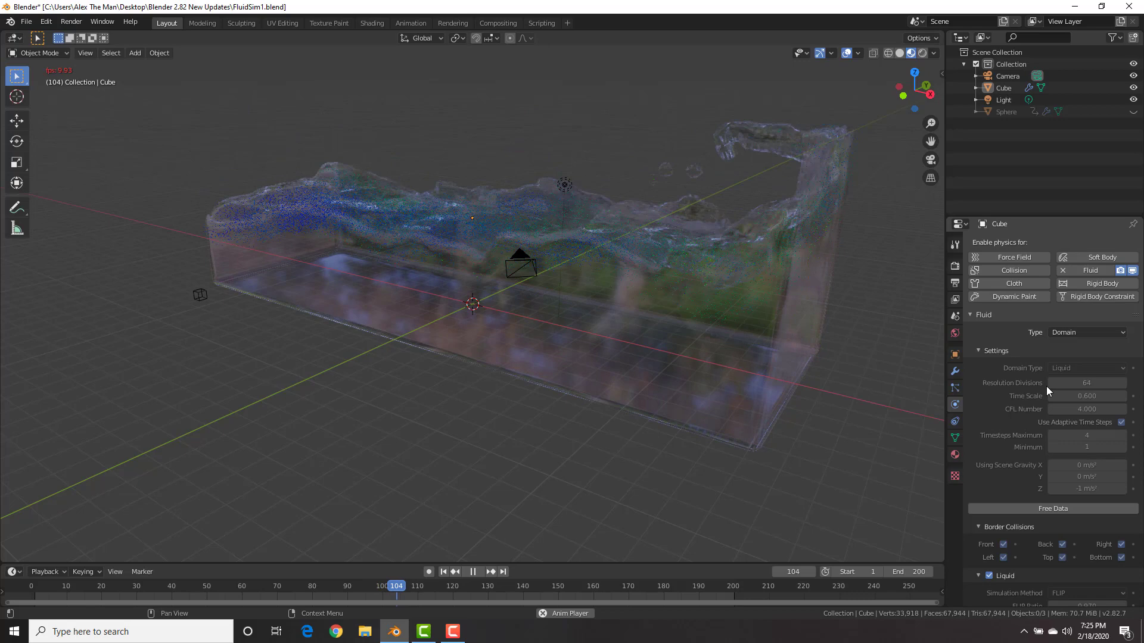
scroll(1080, 386, down, 6)
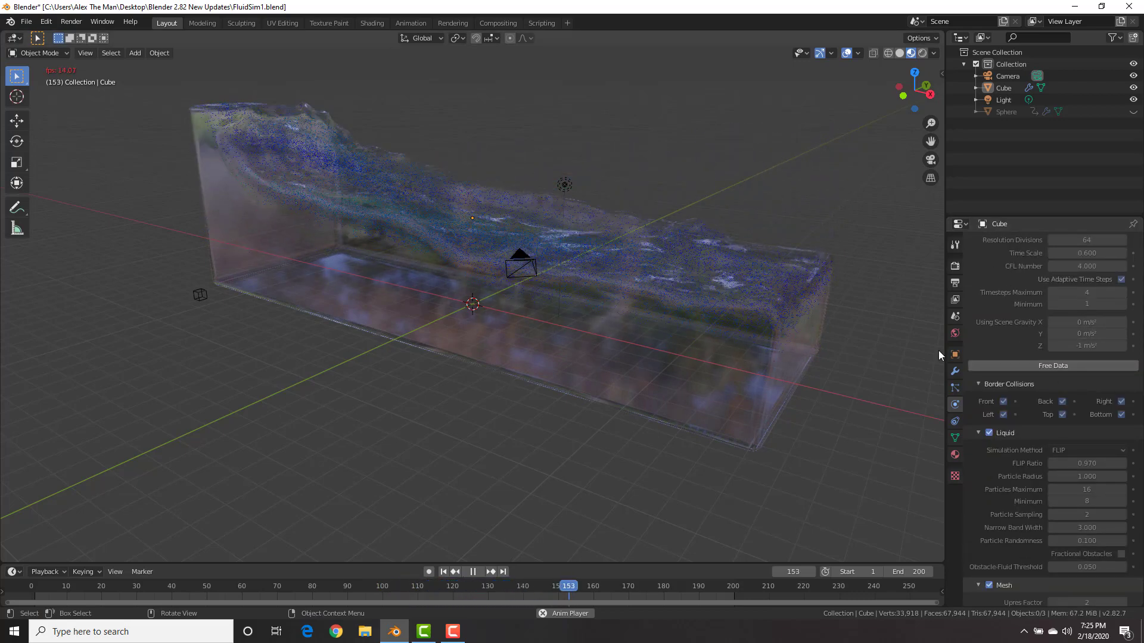
scroll(1113, 367, down, 14)
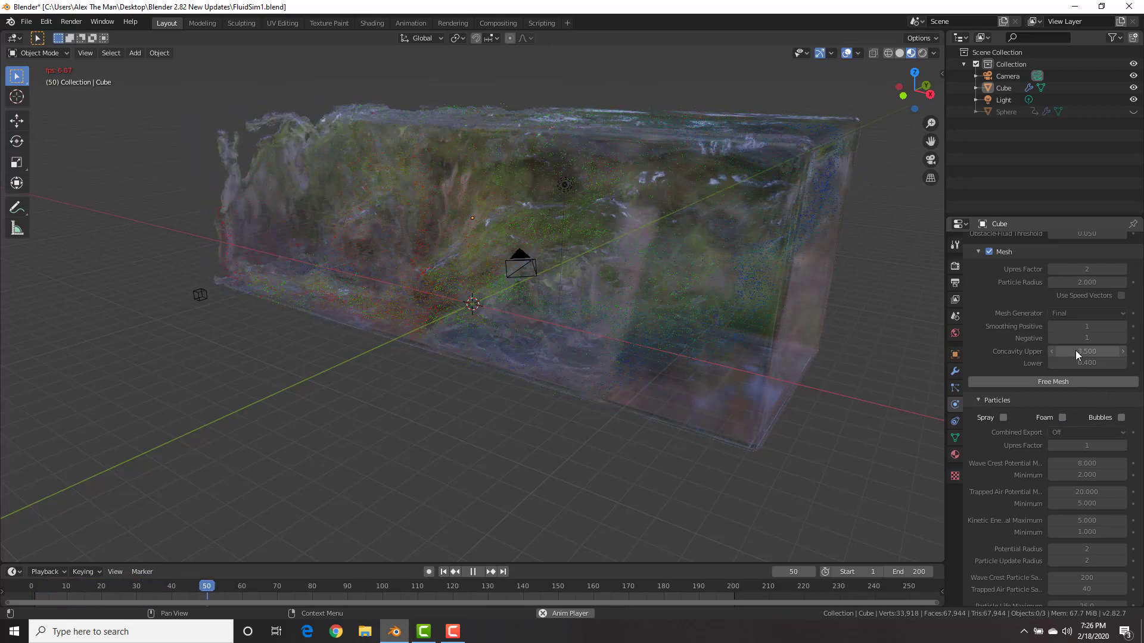
scroll(1063, 349, up, 10)
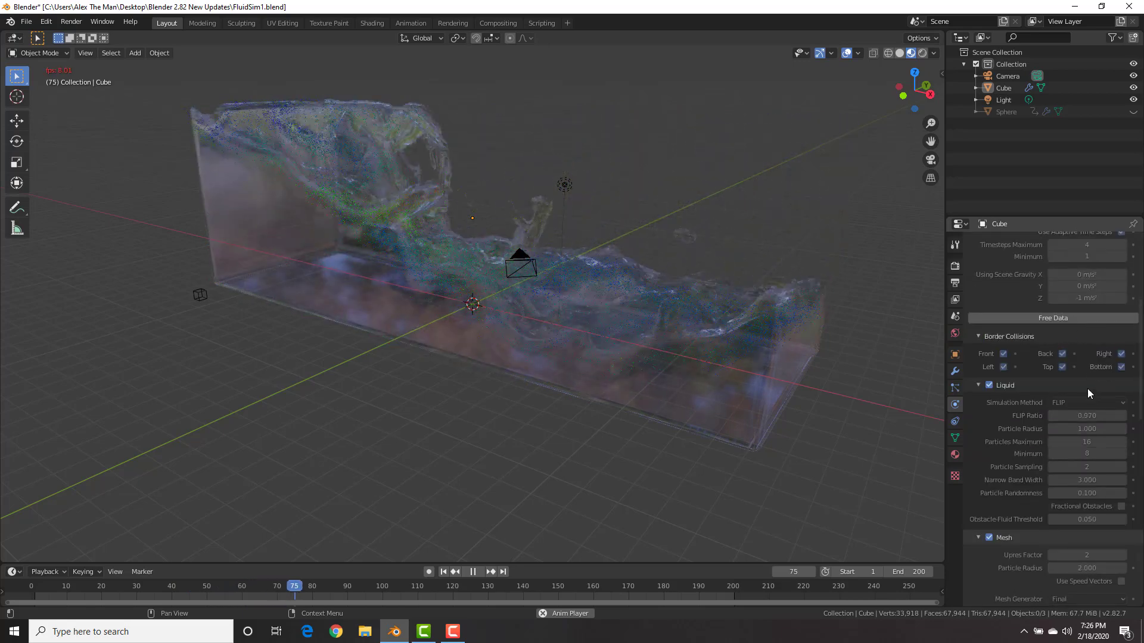
scroll(1088, 389, up, 8)
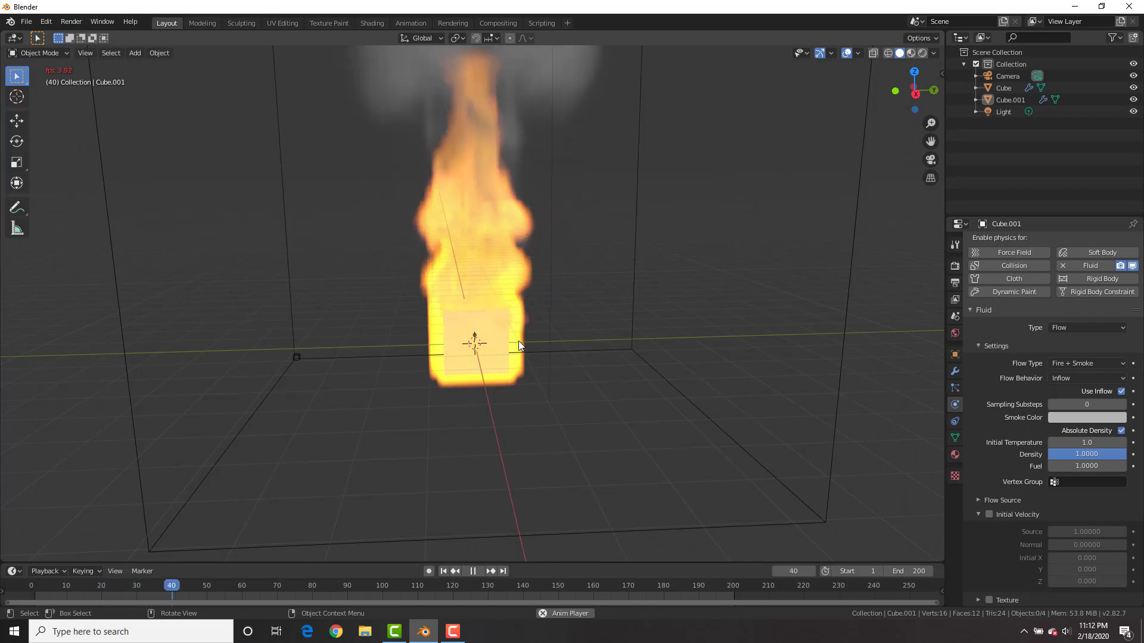
- Examine the Fire + Smoke flow settings and inspect the burning cube simulation from different angles
click(1078, 364)
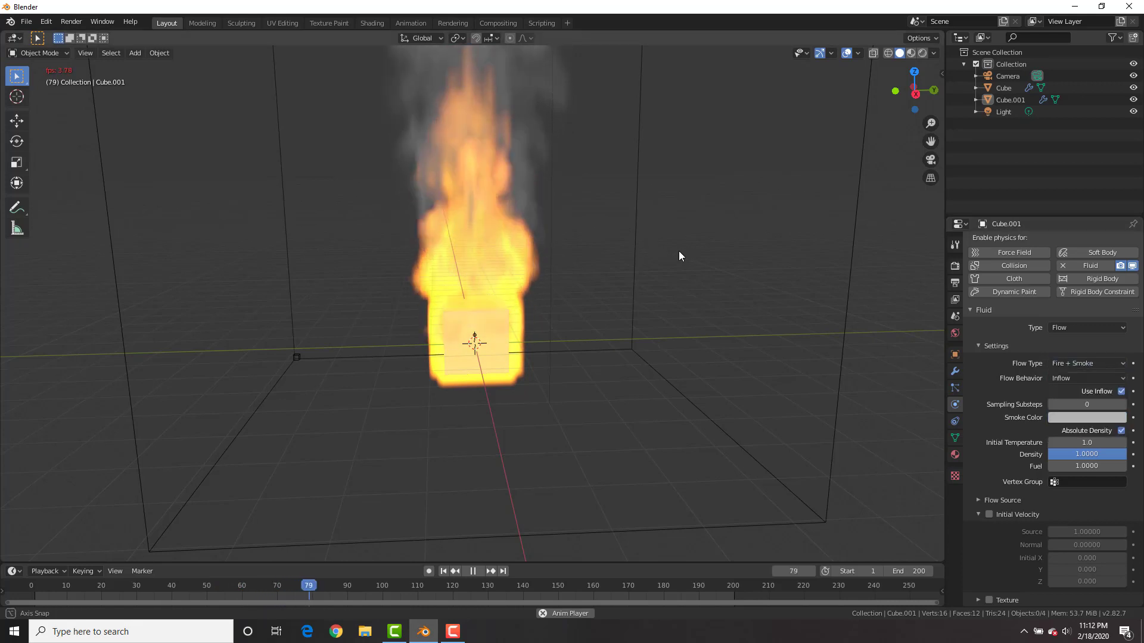
middle_drag(678, 251, 658, 251)
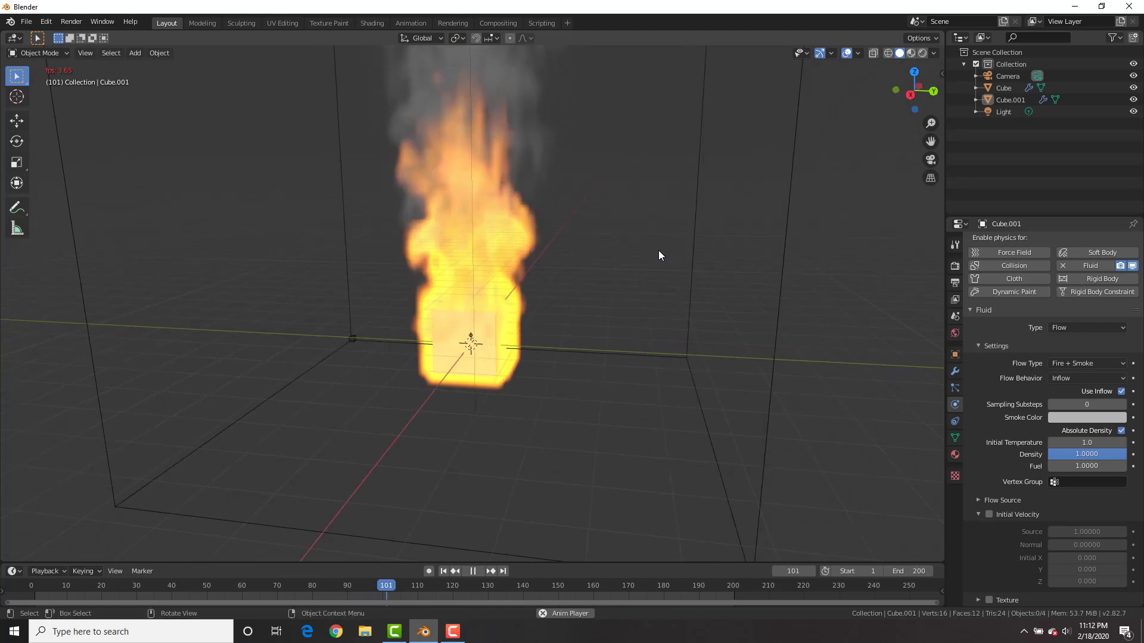
middle_drag(659, 276, 632, 291)
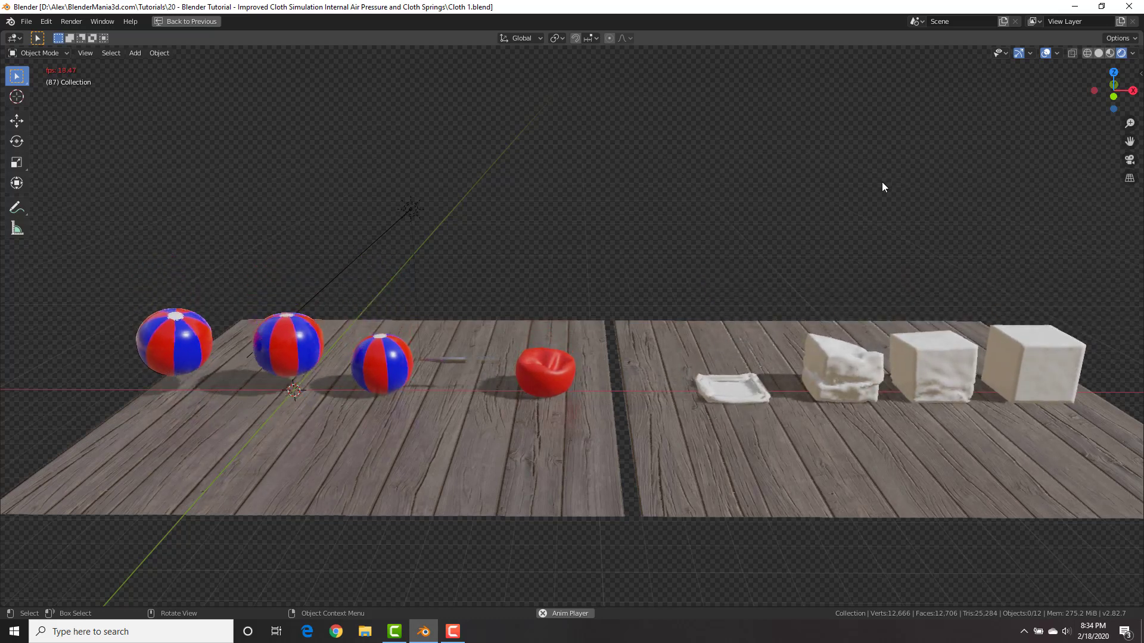
- Select the second beach ball and examine the Pressure settings in its cloth physics
click(317, 338)
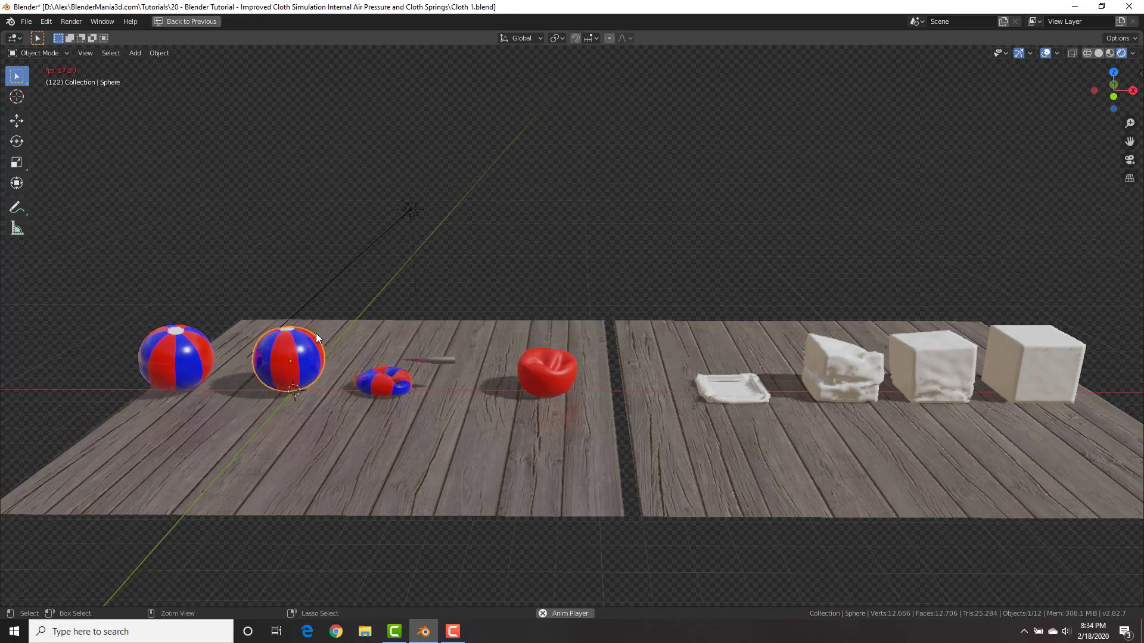
key(ctrl+space)
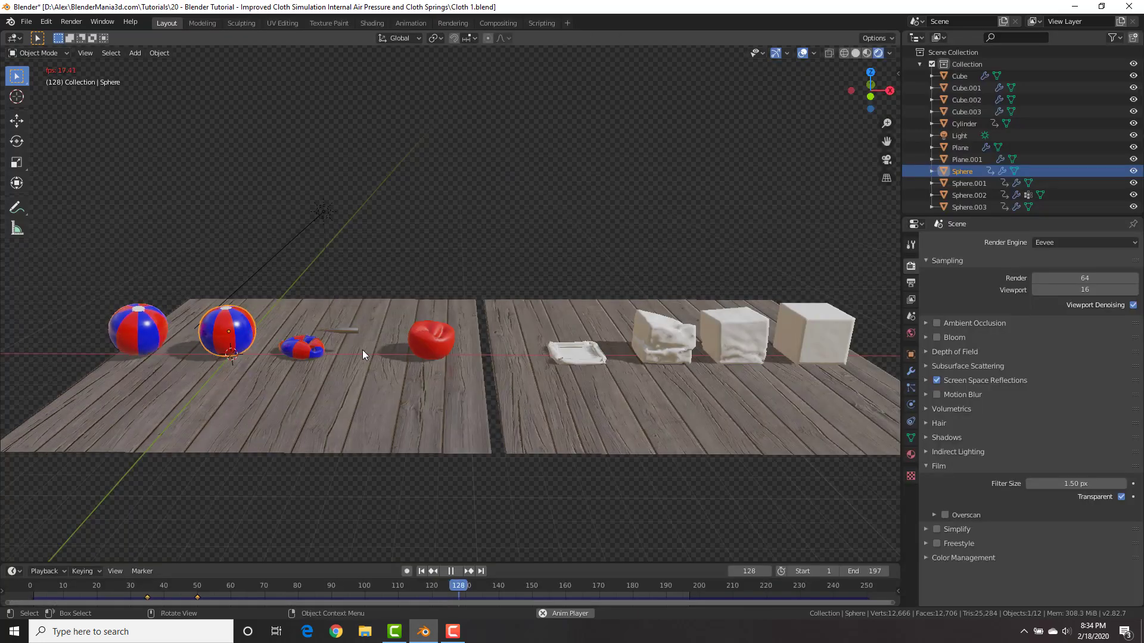
click(910, 404)
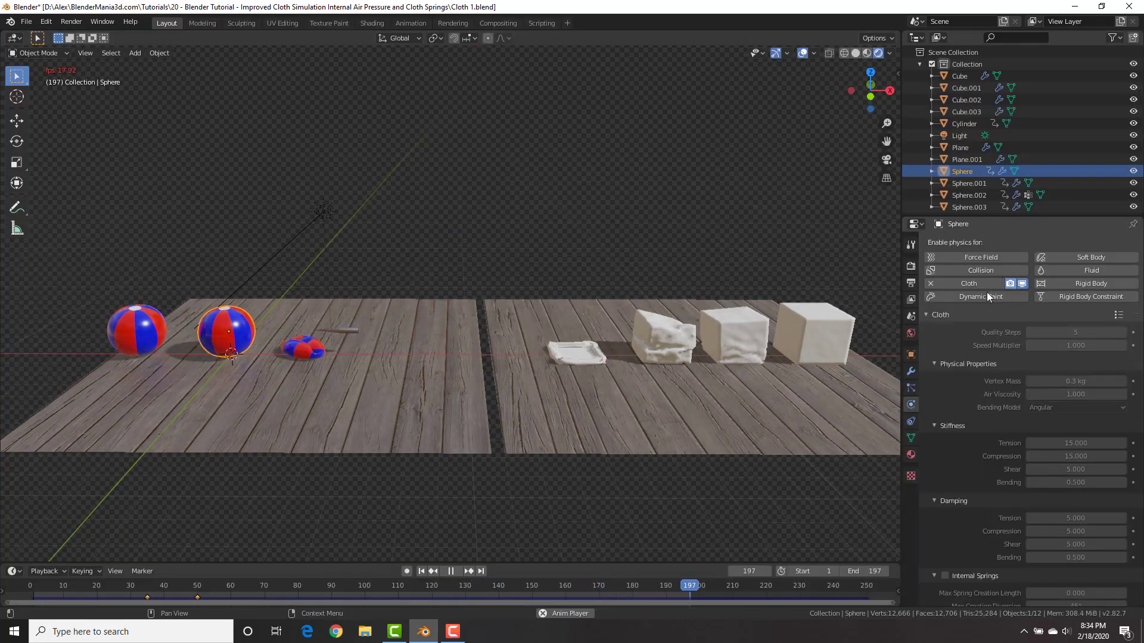
scroll(1026, 441, down, 10)
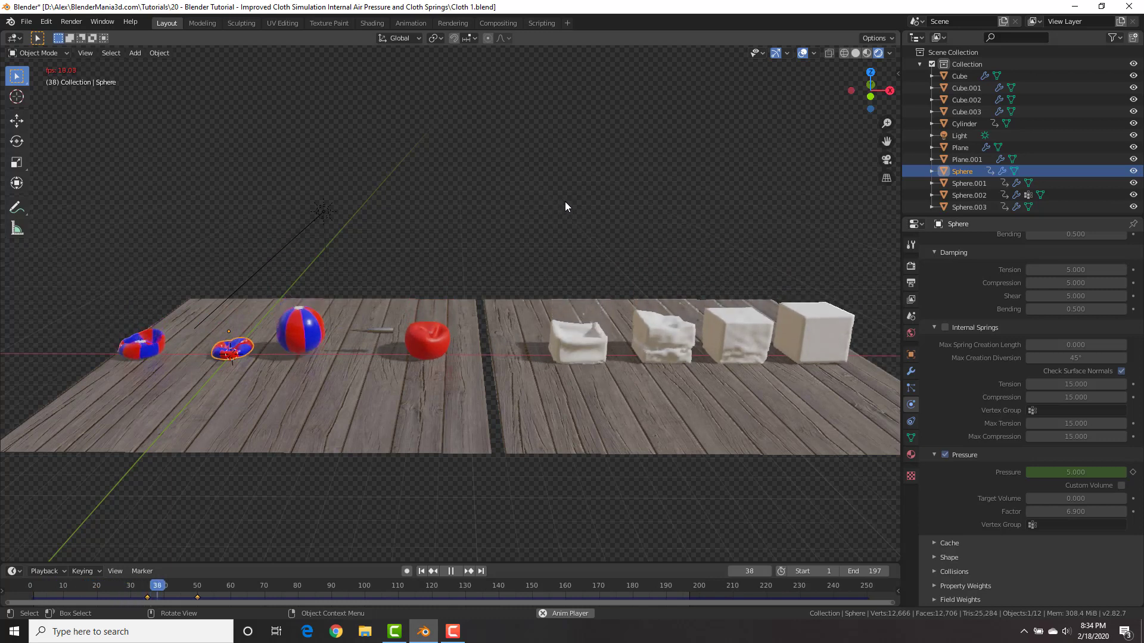
- Select the third white cloth cube, examine its Internal Springs settings, and view the playing simulation in a maximized viewport
click(735, 338)
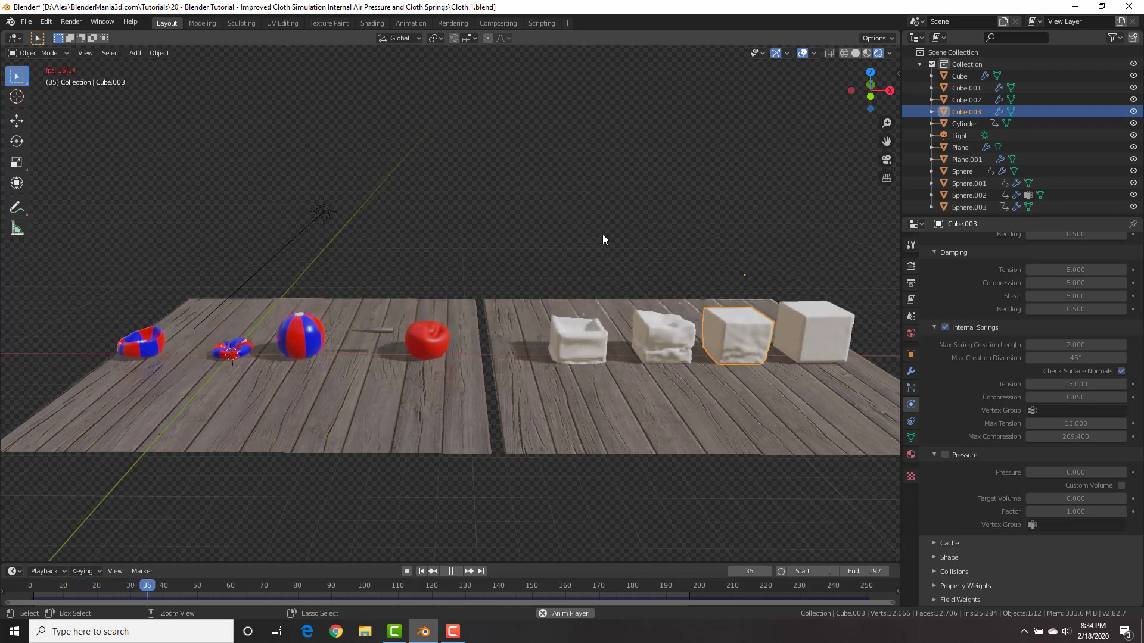
key(ctrl+space)
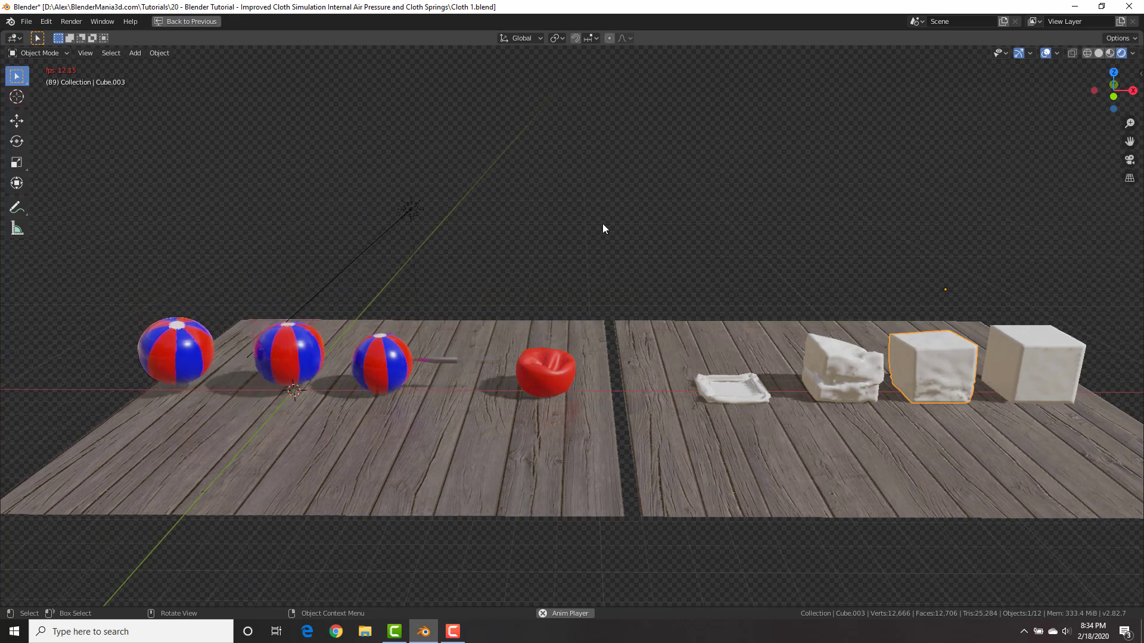
middle_drag(652, 303, 646, 298)
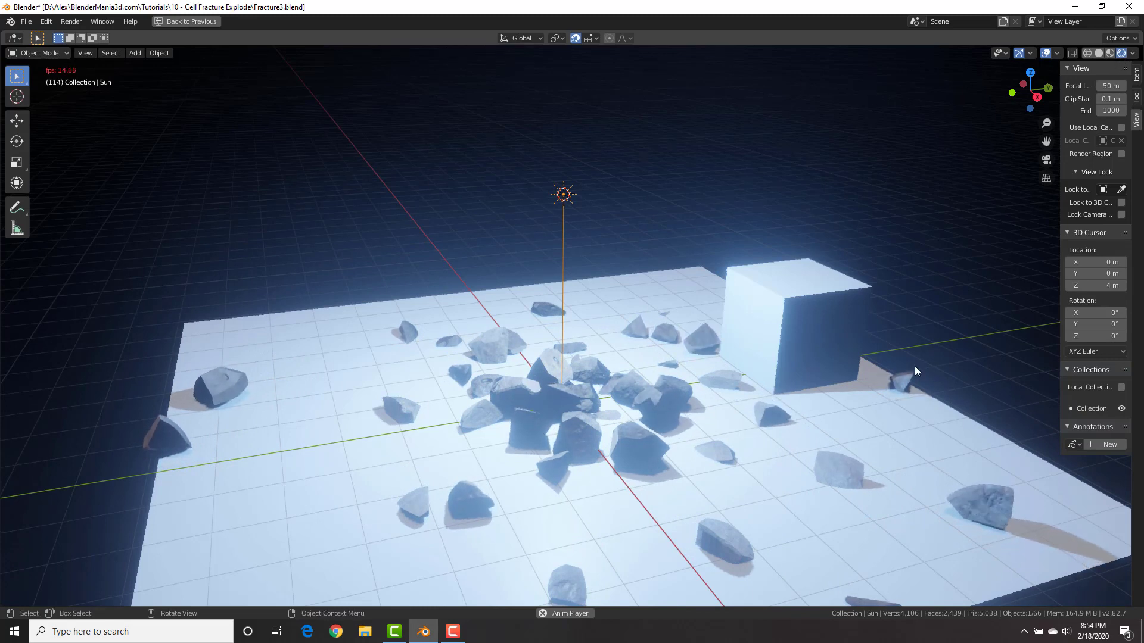
- Preview the fractured scene with the viewport's render pass set to Ambient Occlusion
click(1131, 54)
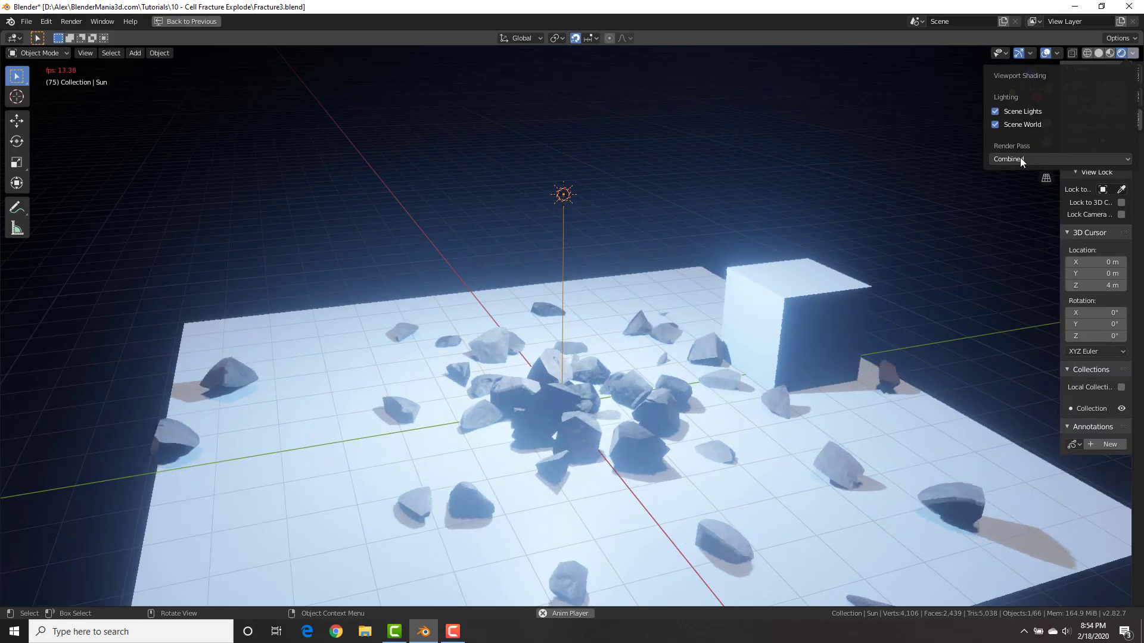
click(1020, 158)
click(1012, 186)
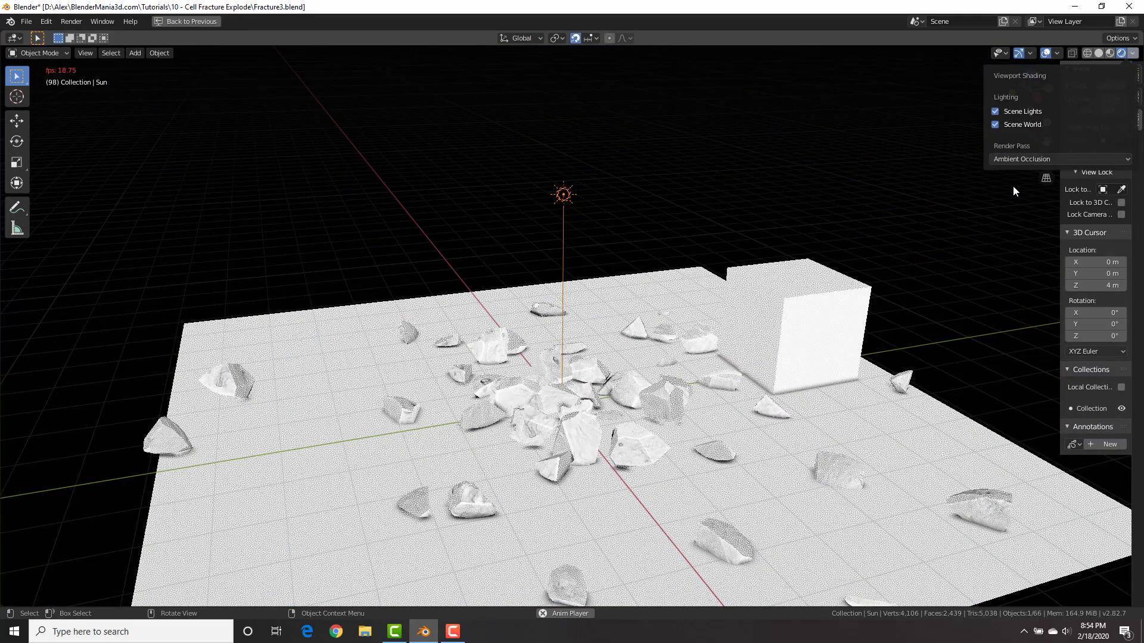
- Preview the fractured scene with the Normal render pass, followed by the Mist render pass
click(1133, 57)
click(1024, 156)
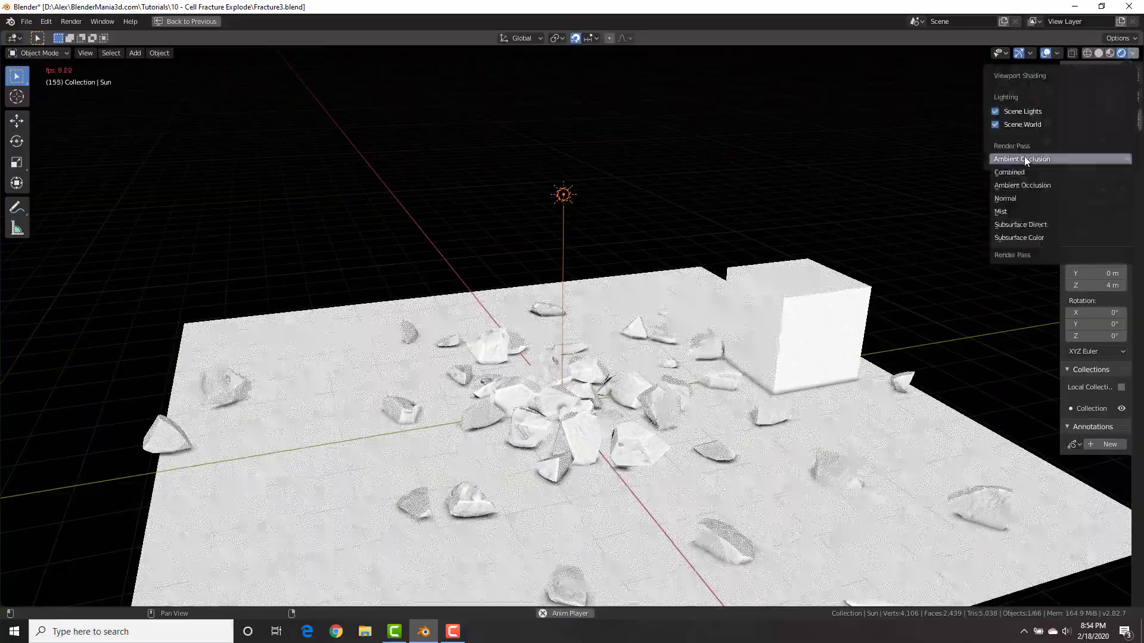
click(1010, 199)
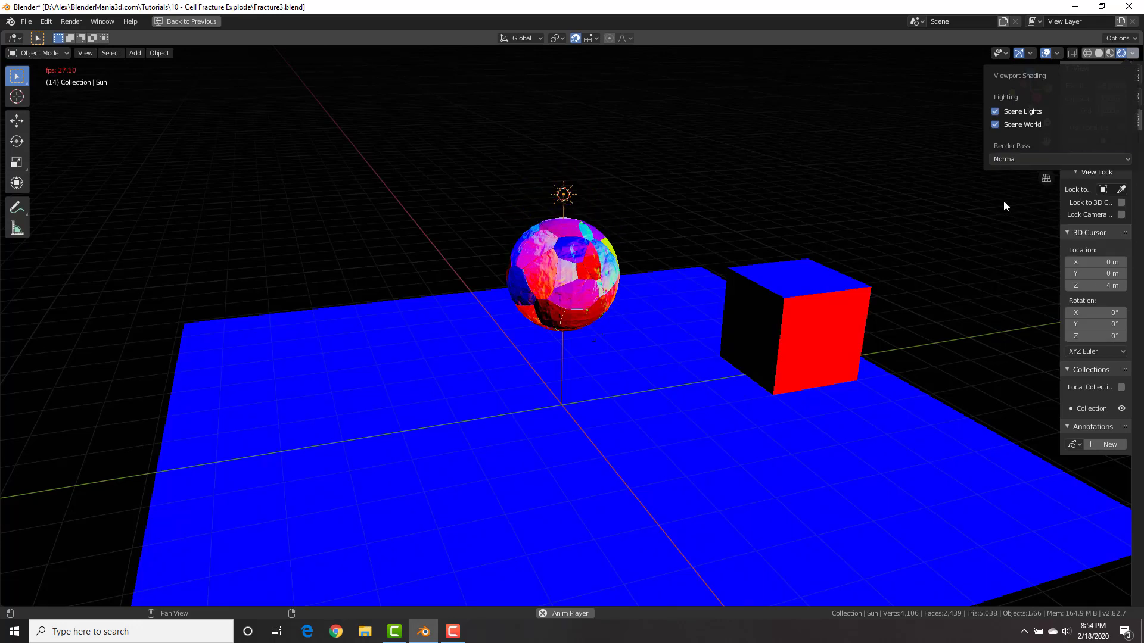
click(1029, 159)
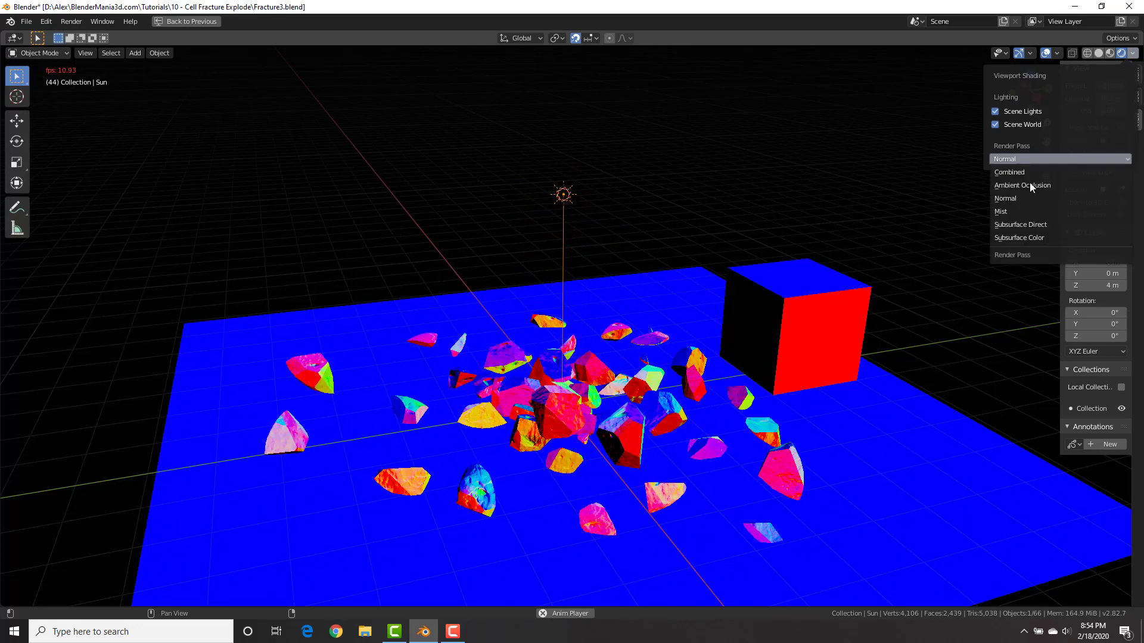
click(1003, 214)
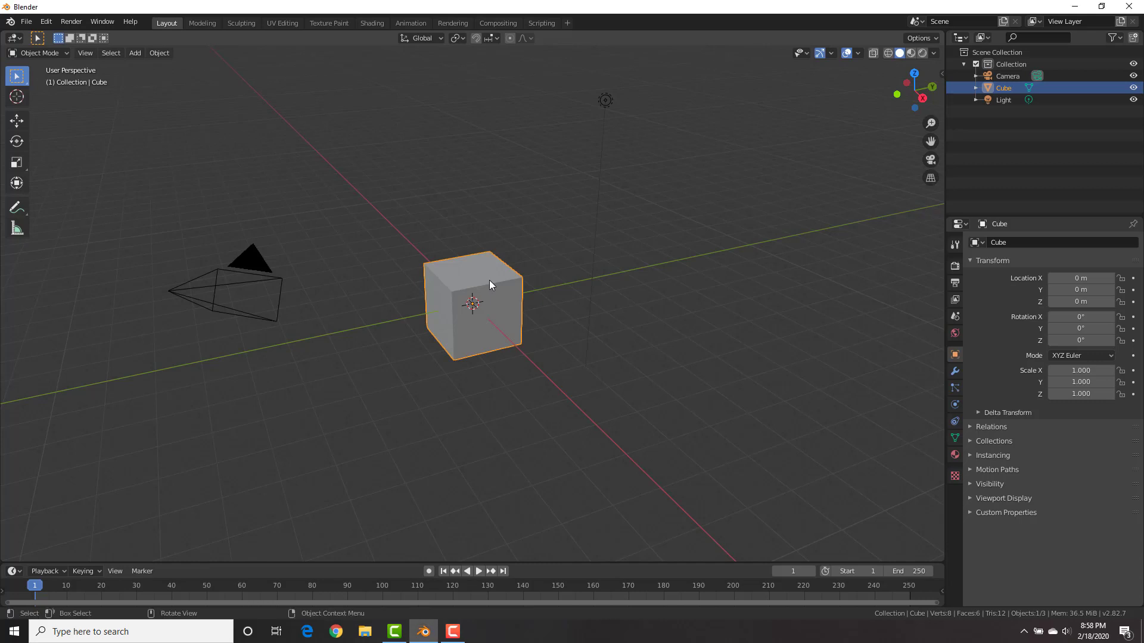
- Duplicate the cube and place the copy beside the original along the Y axis
key(shift+d)
key(y)
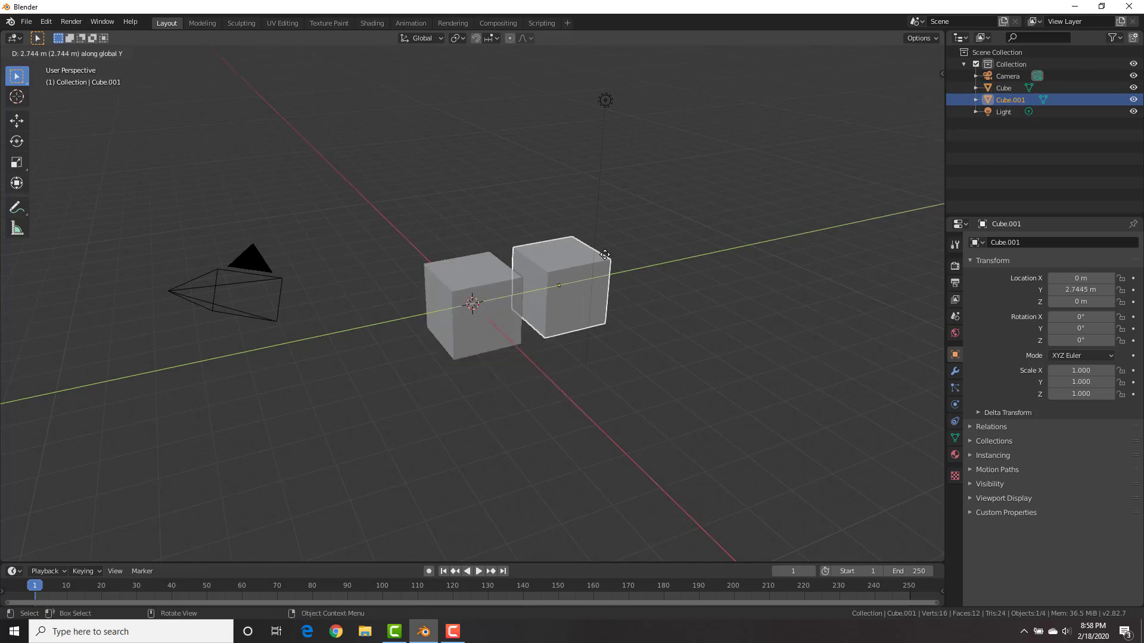
click(670, 274)
middle_drag(669, 274, 628, 278)
- Add a Bevel modifier to the duplicated cube and enable its Custom Profile option
click(955, 371)
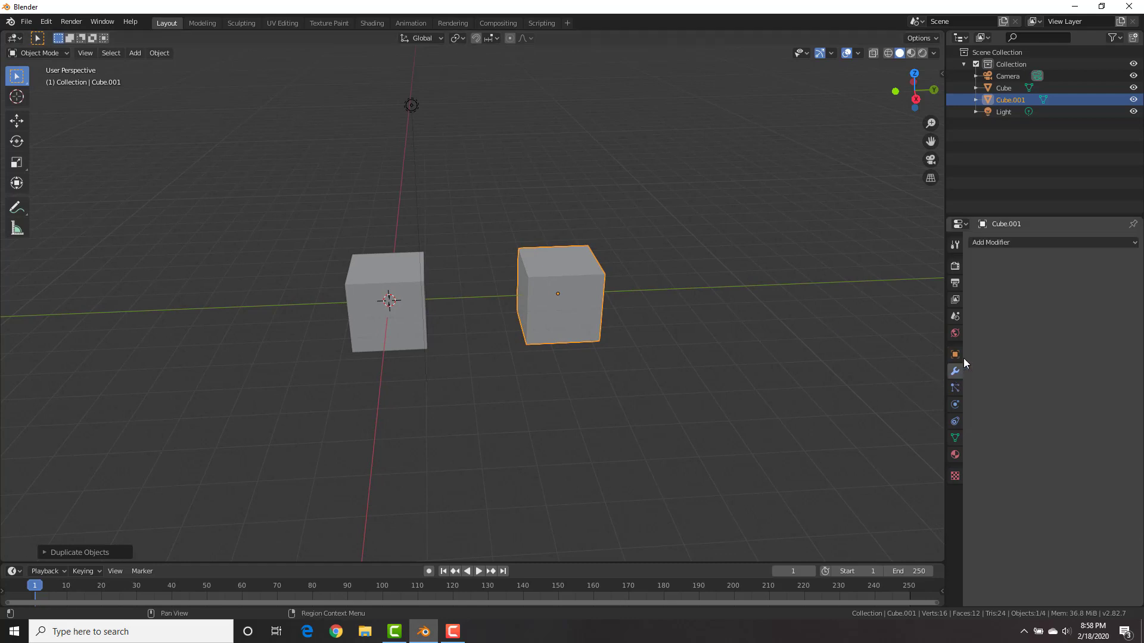
click(993, 243)
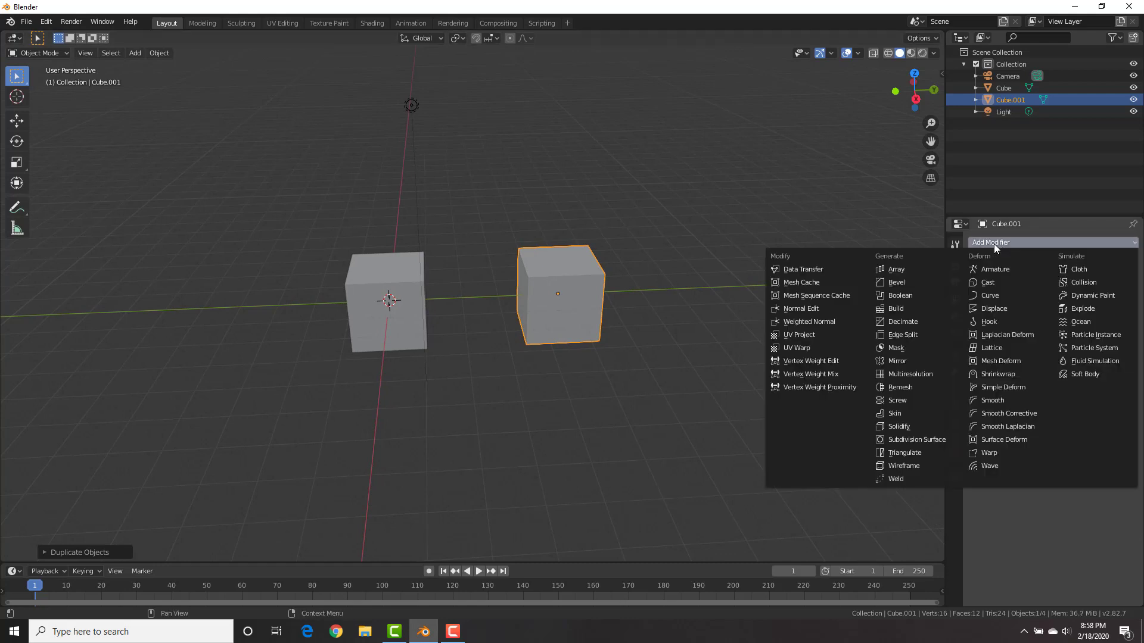
click(916, 284)
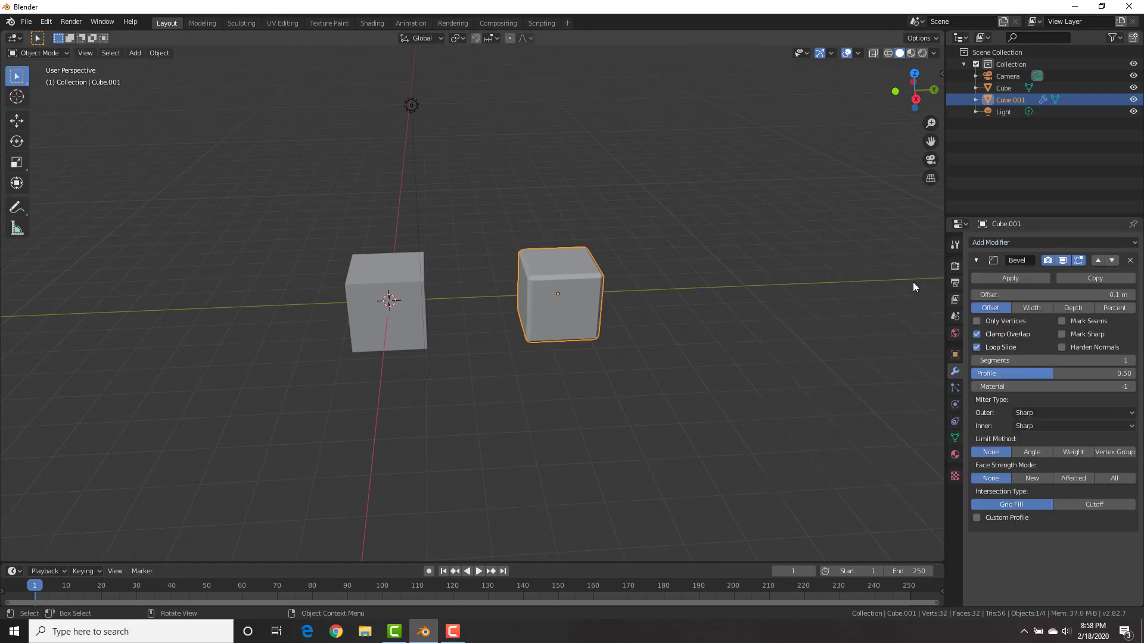
click(976, 518)
scroll(1054, 532, down, 2)
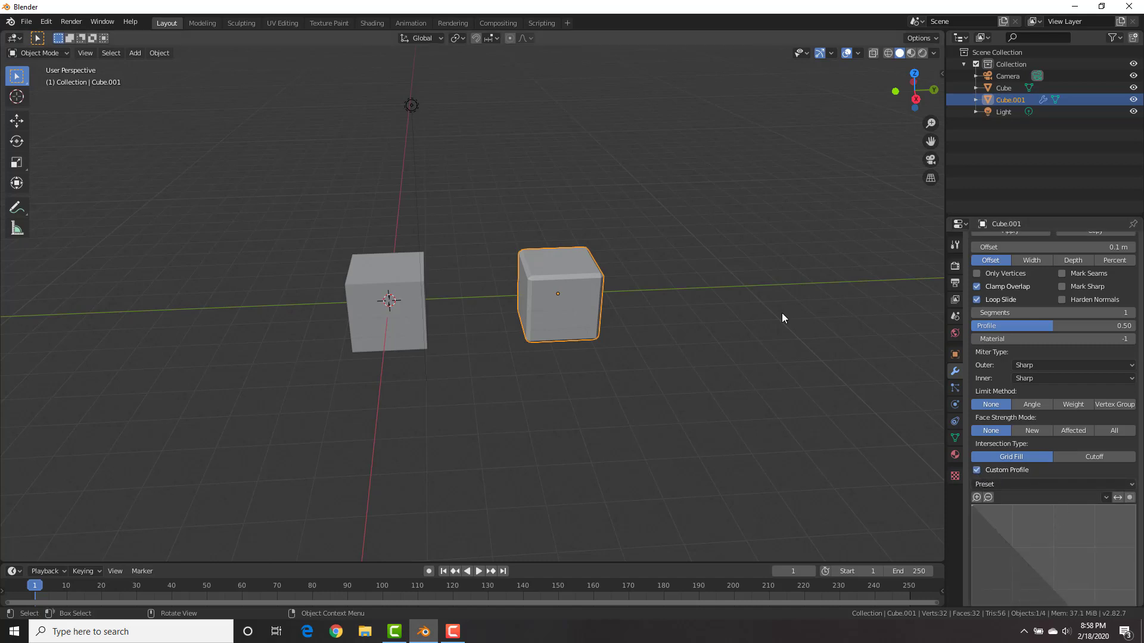
- Set the bevel's offset to 0.15 m and increase its number of segments
scroll(781, 316, up, 5)
shift+middle_drag(783, 239, 643, 279)
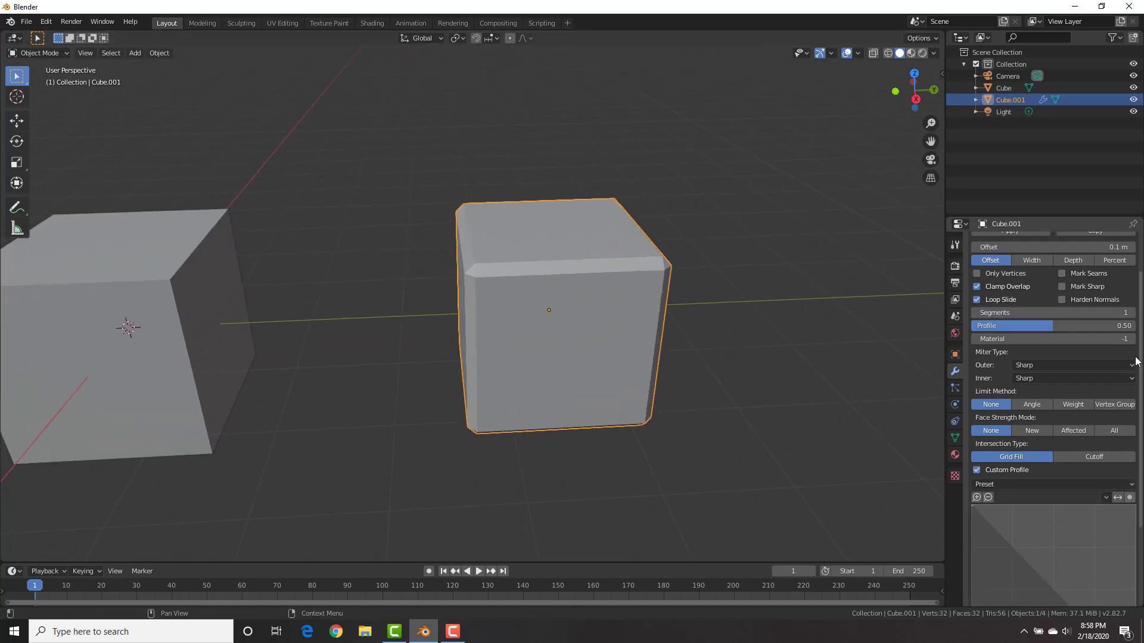
scroll(1051, 357, up, 2)
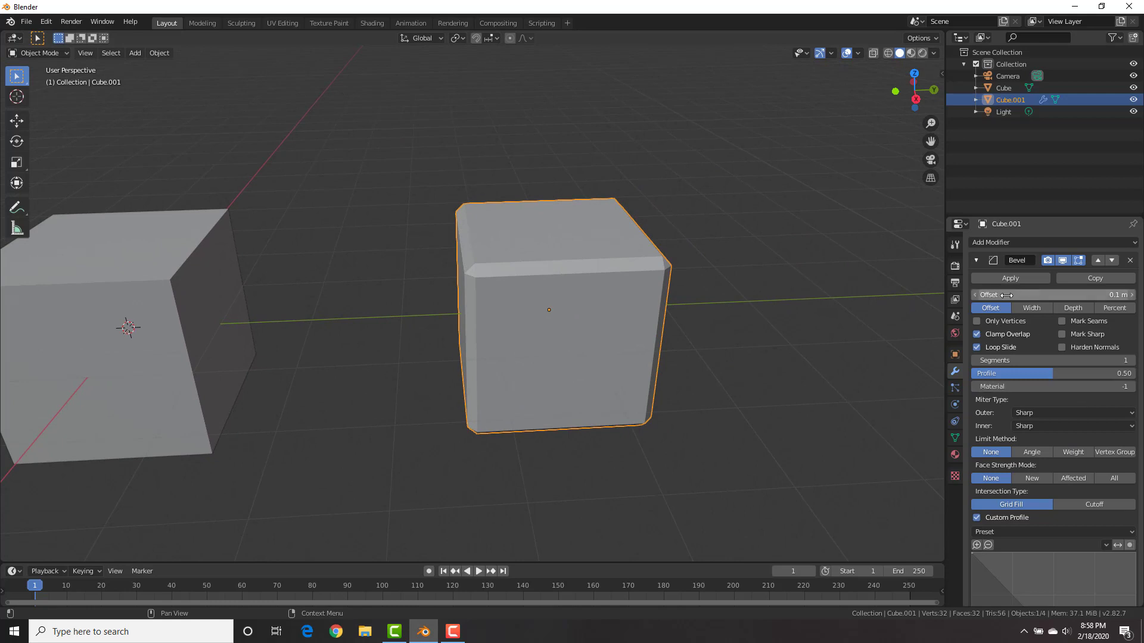
drag(1051, 294, 1066, 295)
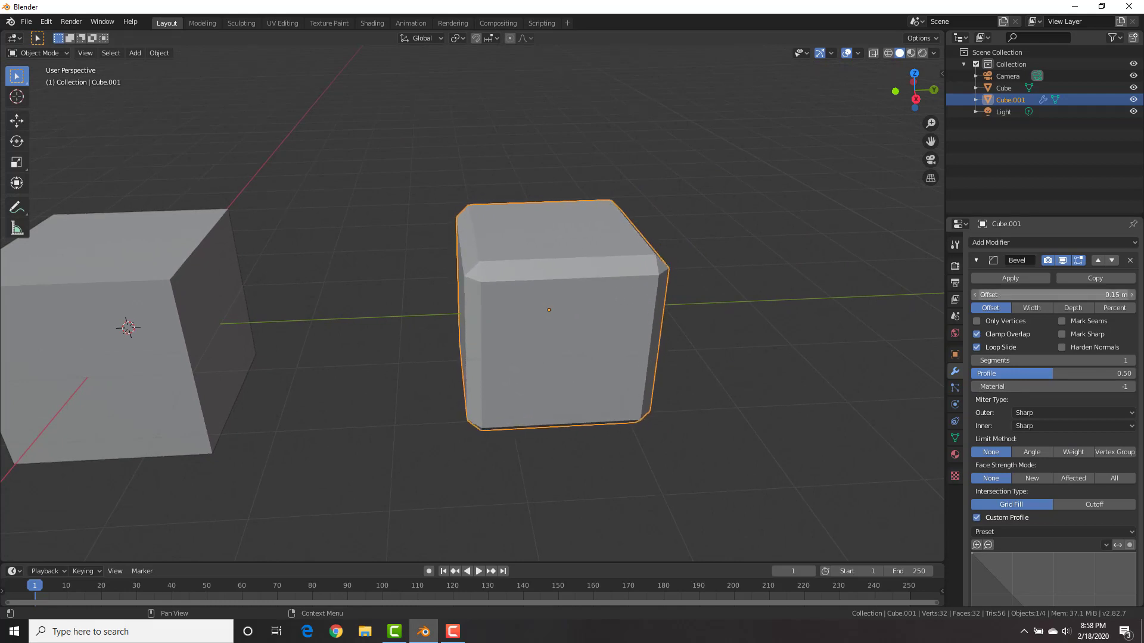
scroll(1048, 464, down, 5)
scroll(1057, 441, up, 5)
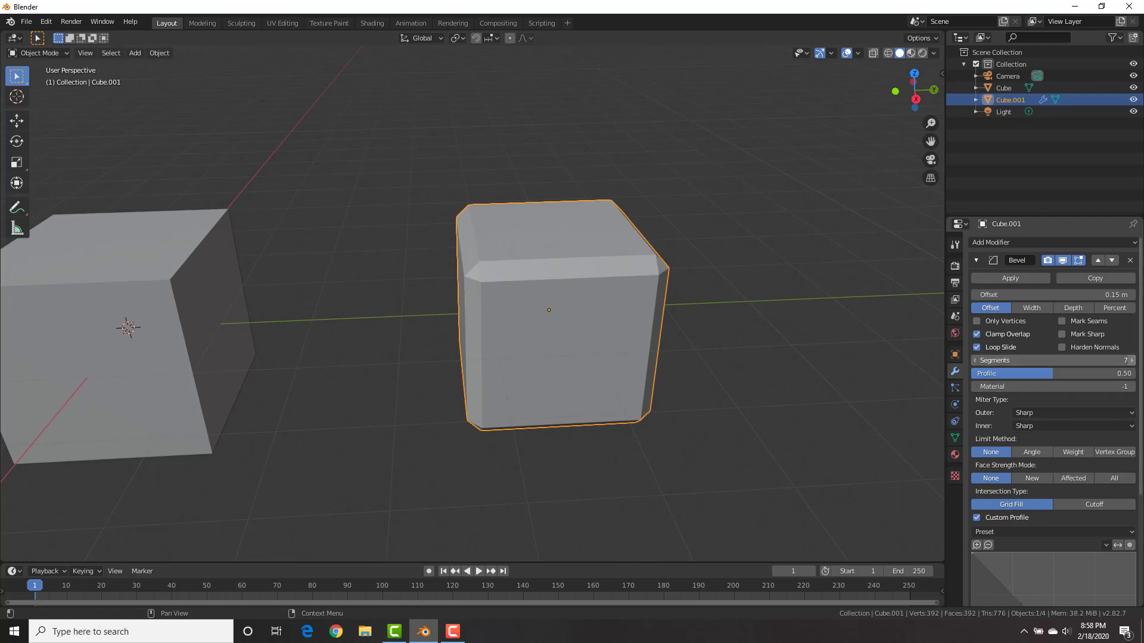
scroll(1071, 376, down, 5)
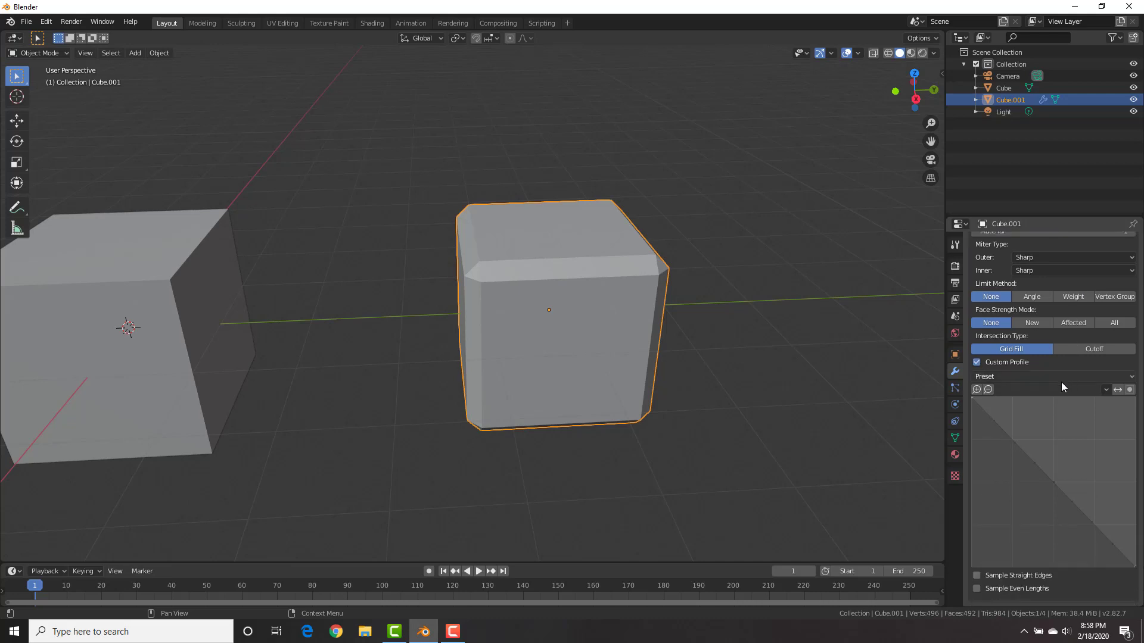
- Reshape the custom bevel profile with two curve points, at about X 0.06, Y 0.40 and X 0.63, Y 0.45
click(1014, 442)
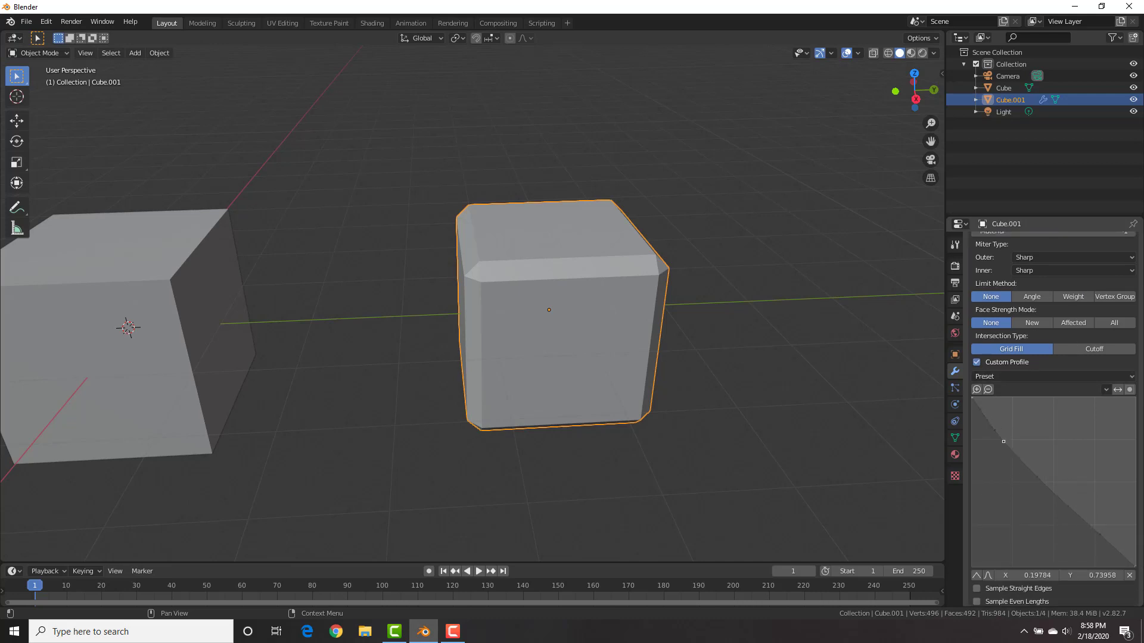
drag(1003, 442, 980, 498)
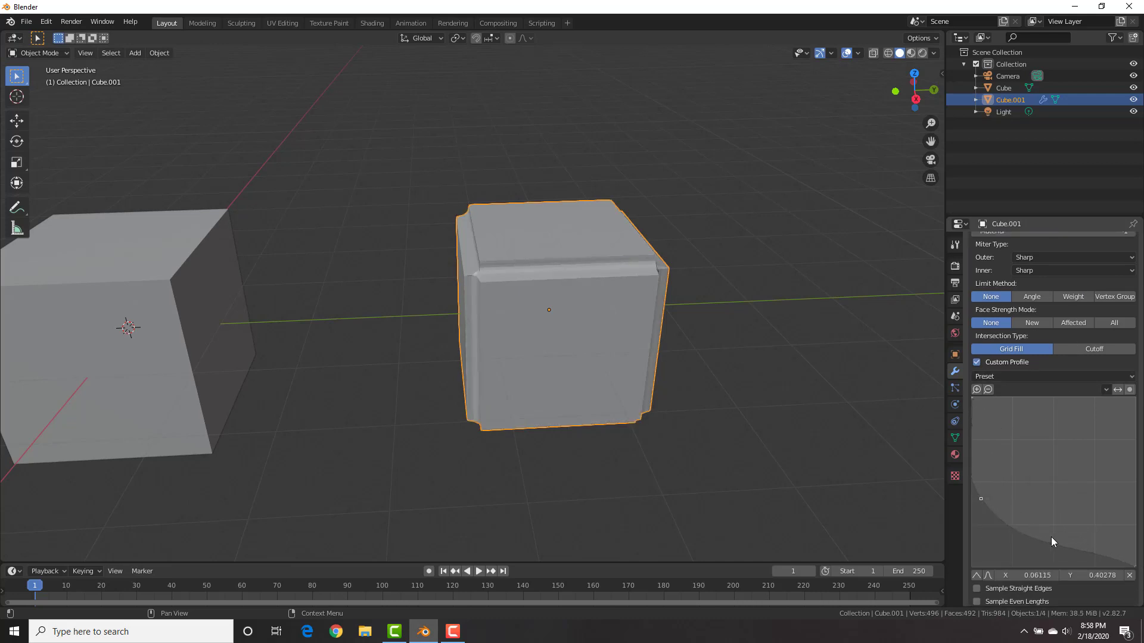
drag(1053, 549, 1074, 490)
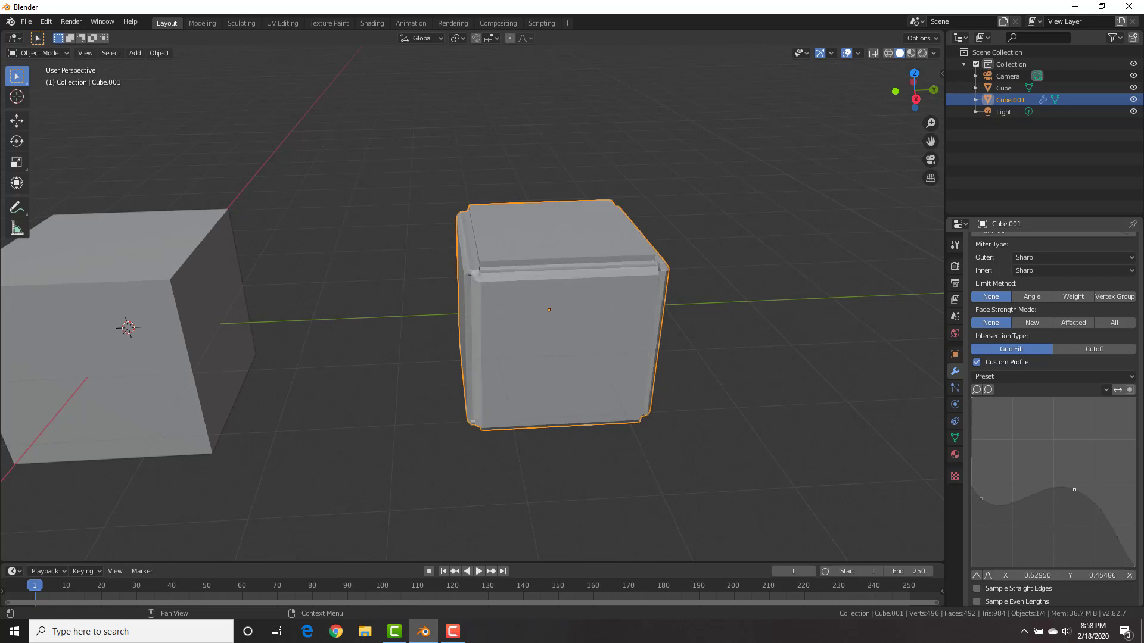
- Move the custom bevel profile's first curve point to about X 0.17, Y 0.53
scroll(566, 250, up, 10)
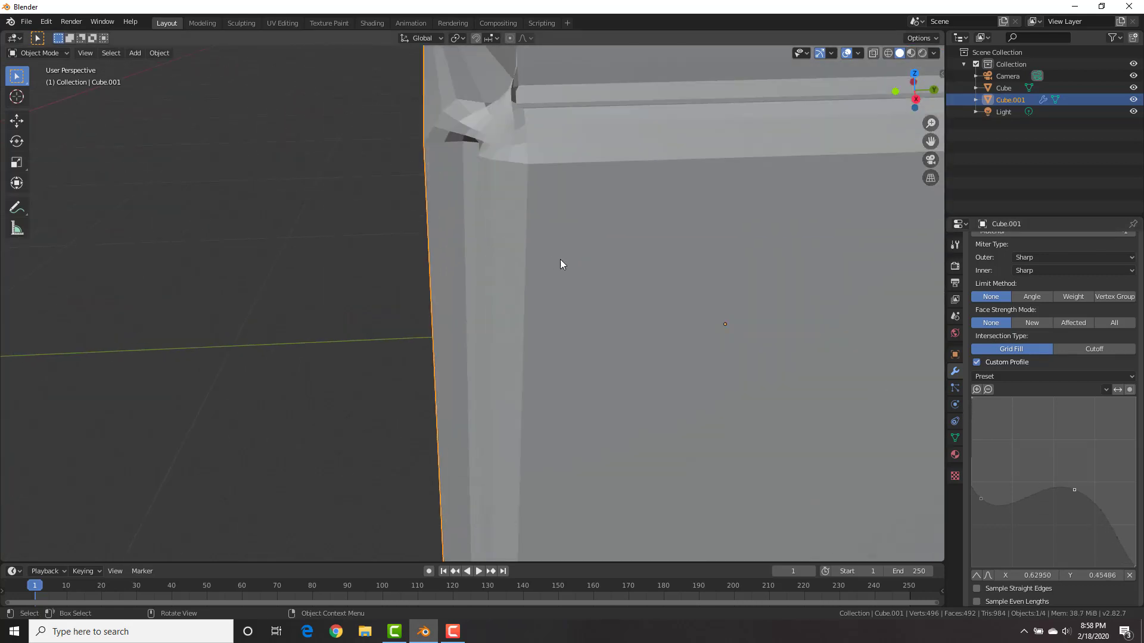
middle_drag(560, 259, 580, 276)
scroll(582, 265, down, 8)
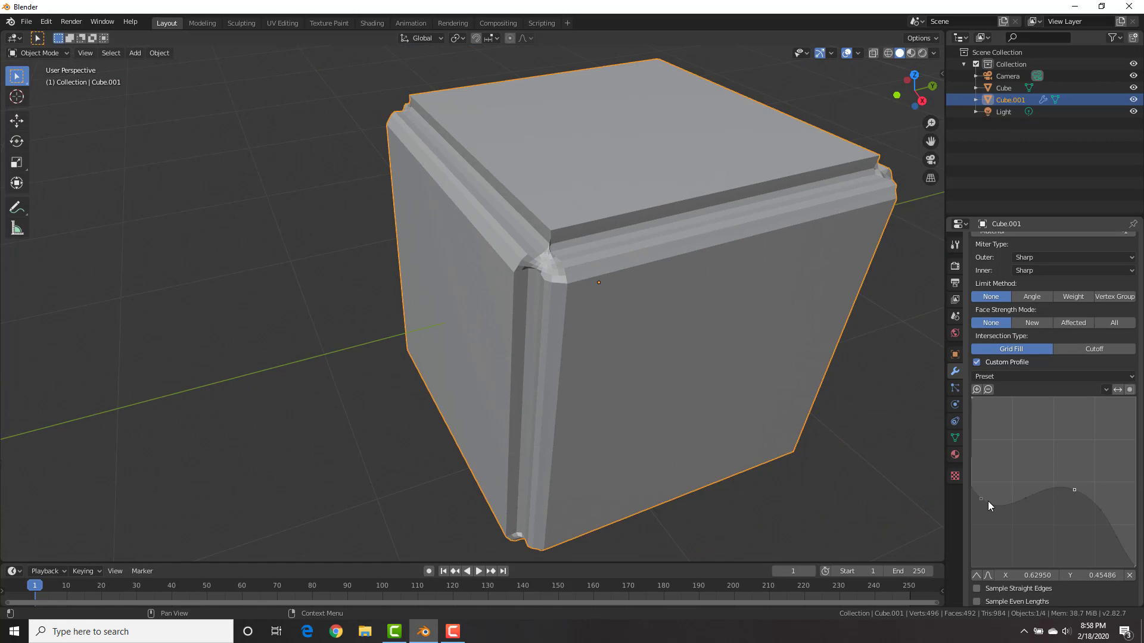
drag(981, 499, 997, 477)
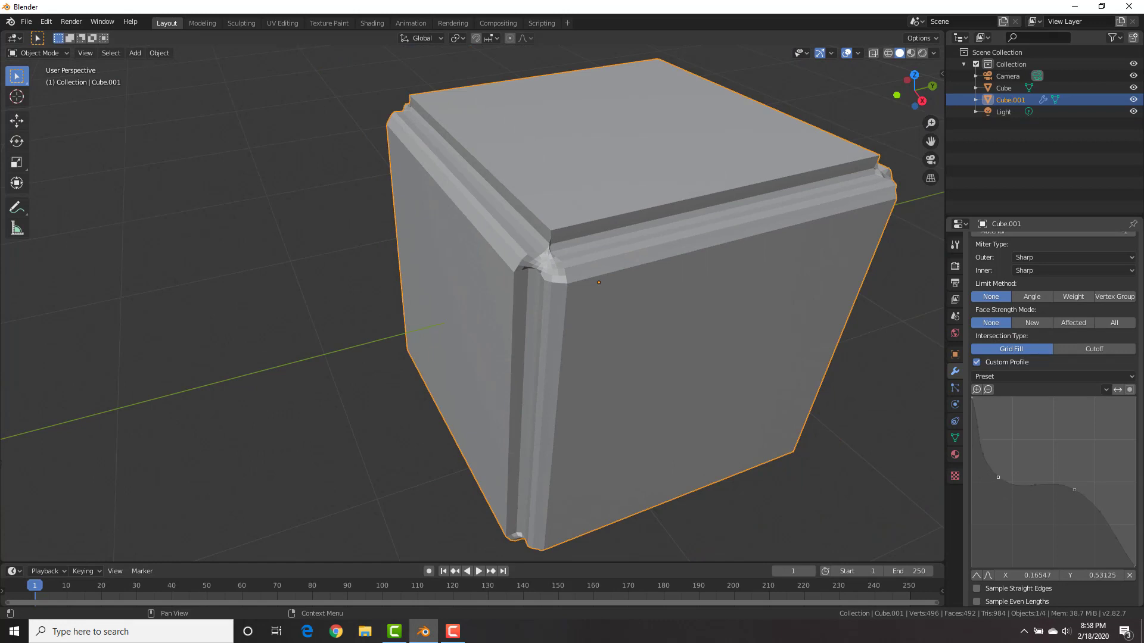
- Open the original cube in Edit Mode and bevel its upper face with an offset of about 0.19 m
scroll(582, 429, down, 8)
shift+middle_drag(404, 365, 726, 276)
key(Tab)
key(Tab)
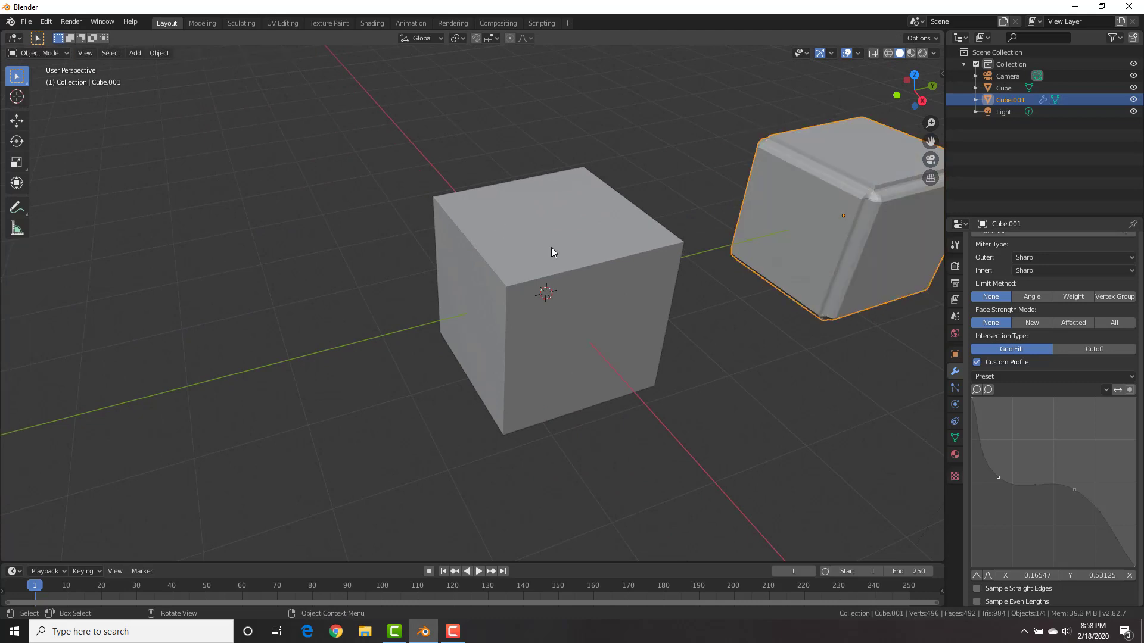
click(552, 249)
key(Tab)
scroll(555, 203, up, 4)
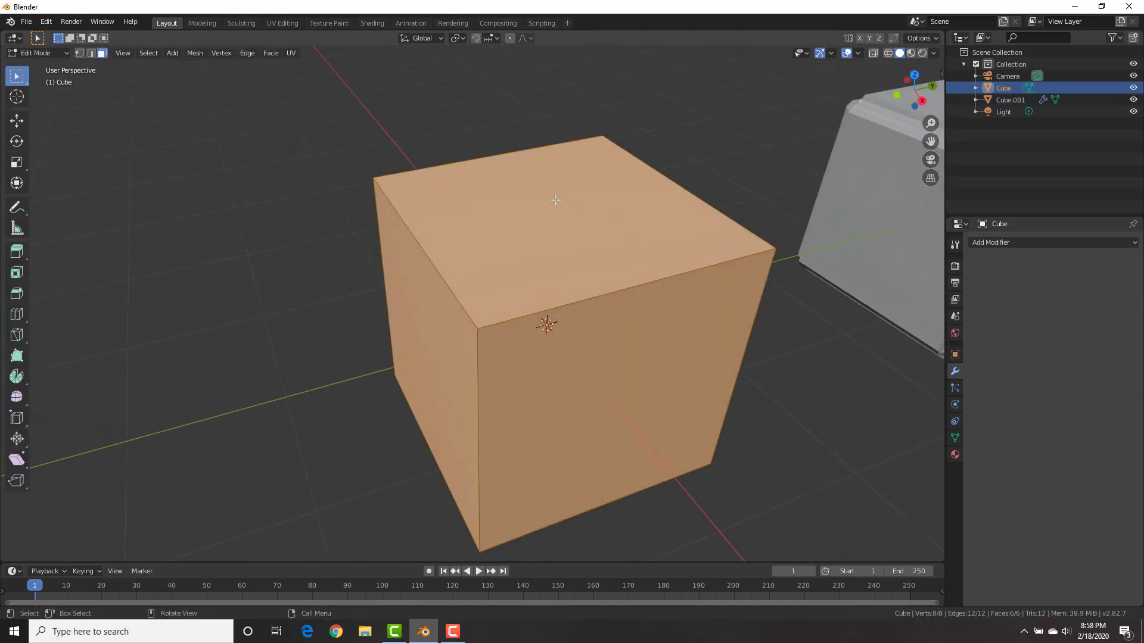
click(554, 196)
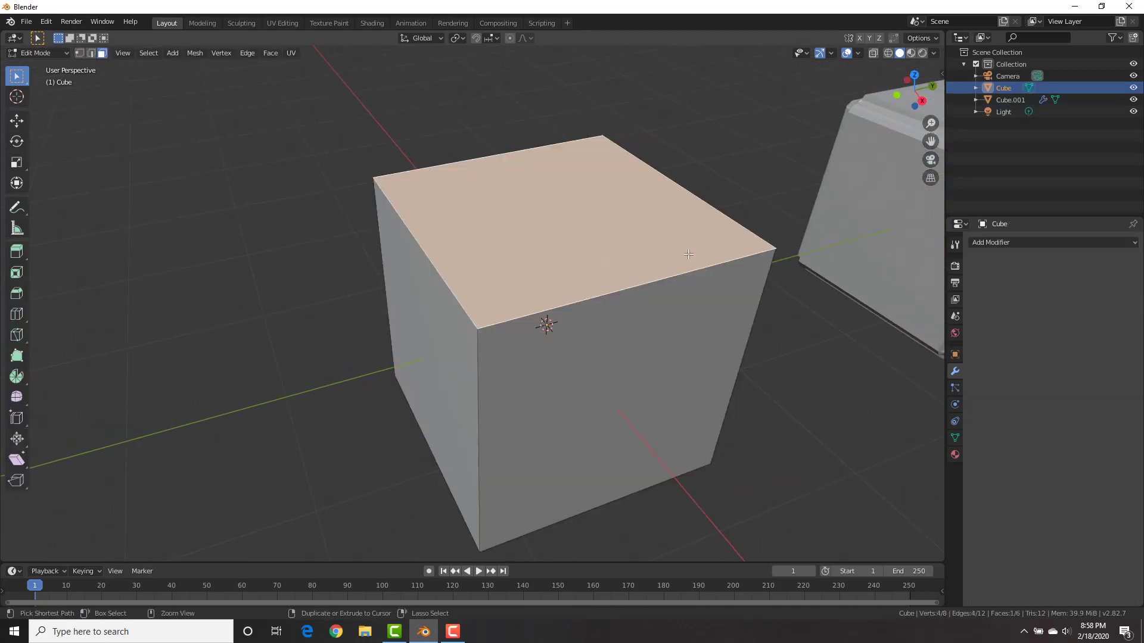
key(ctrl+b)
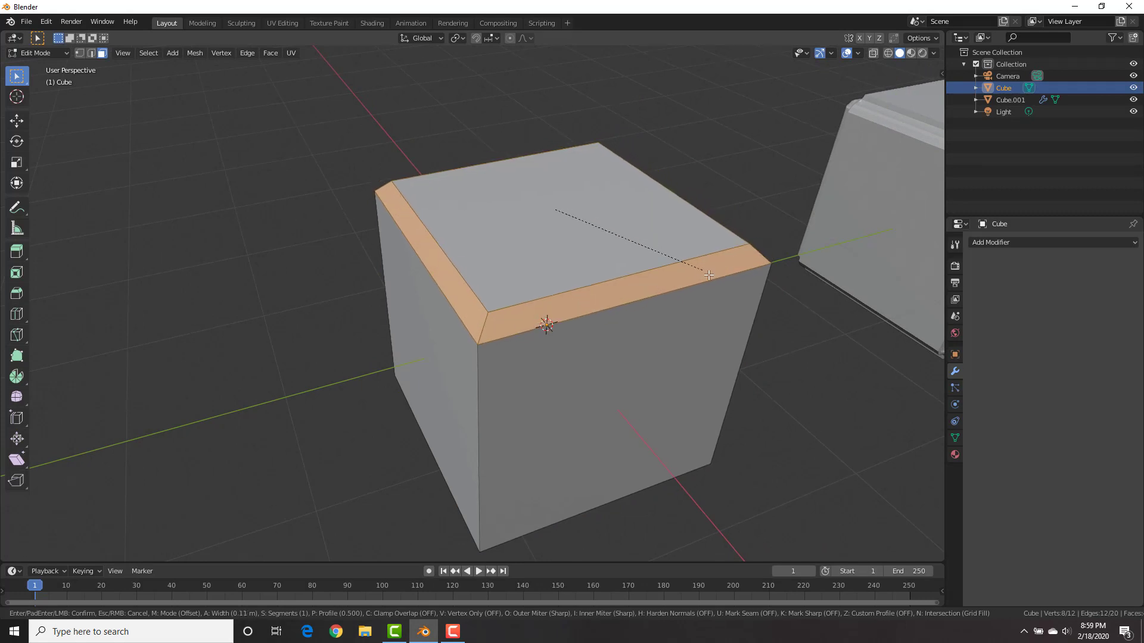
click(381, 386)
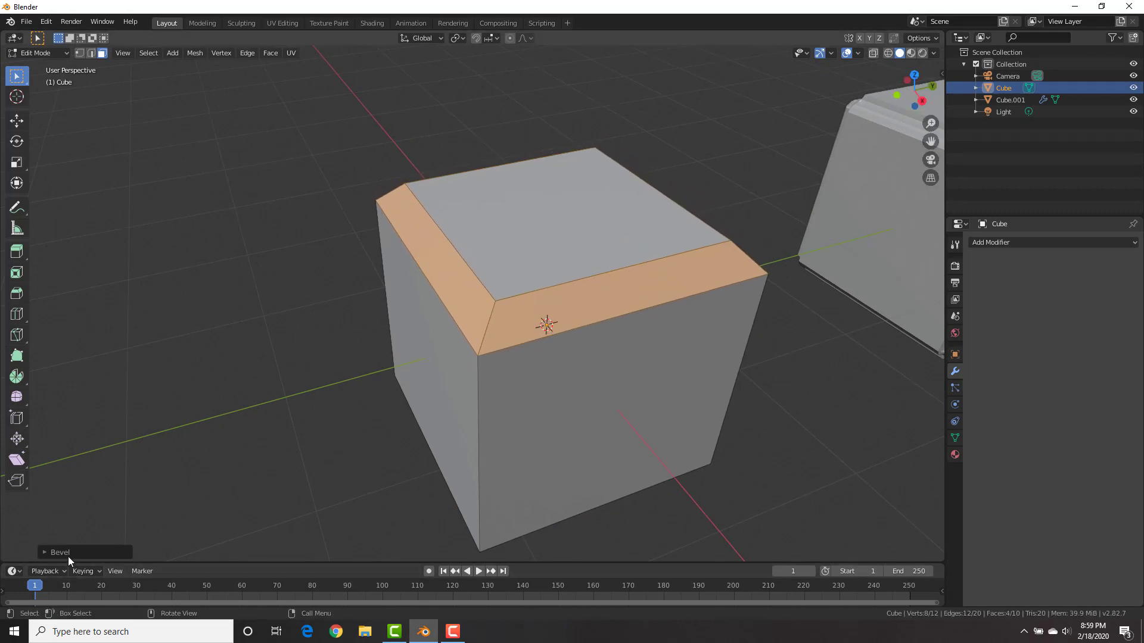
- Add a custom profile point at about X 0.18, Y 0.45 and set the bevel to 6 segments
click(52, 555)
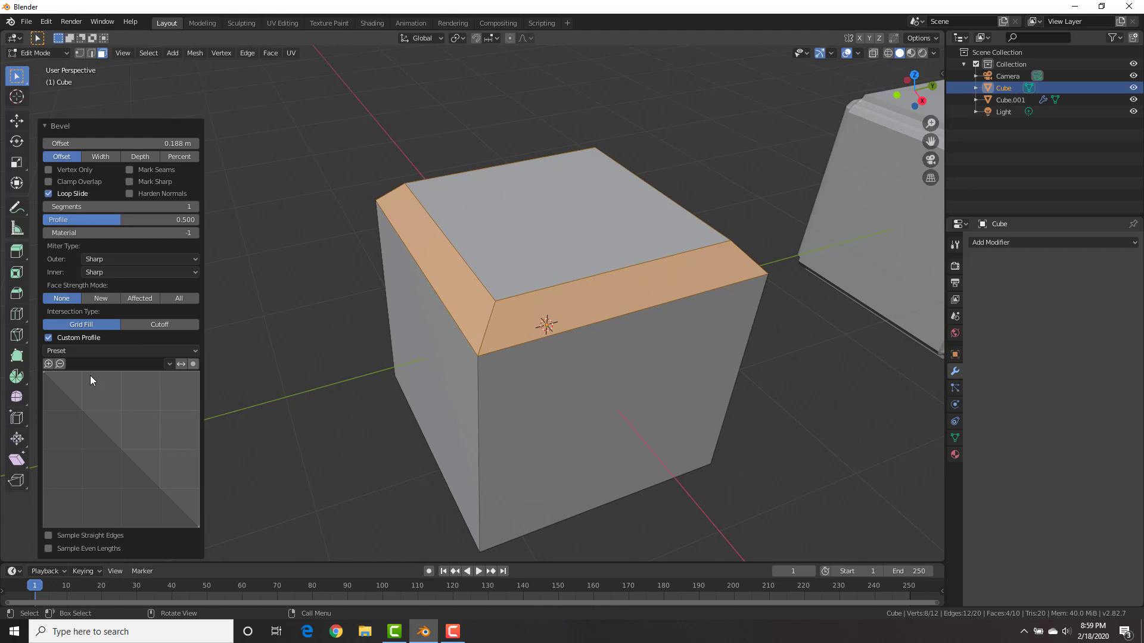
drag(84, 417, 70, 444)
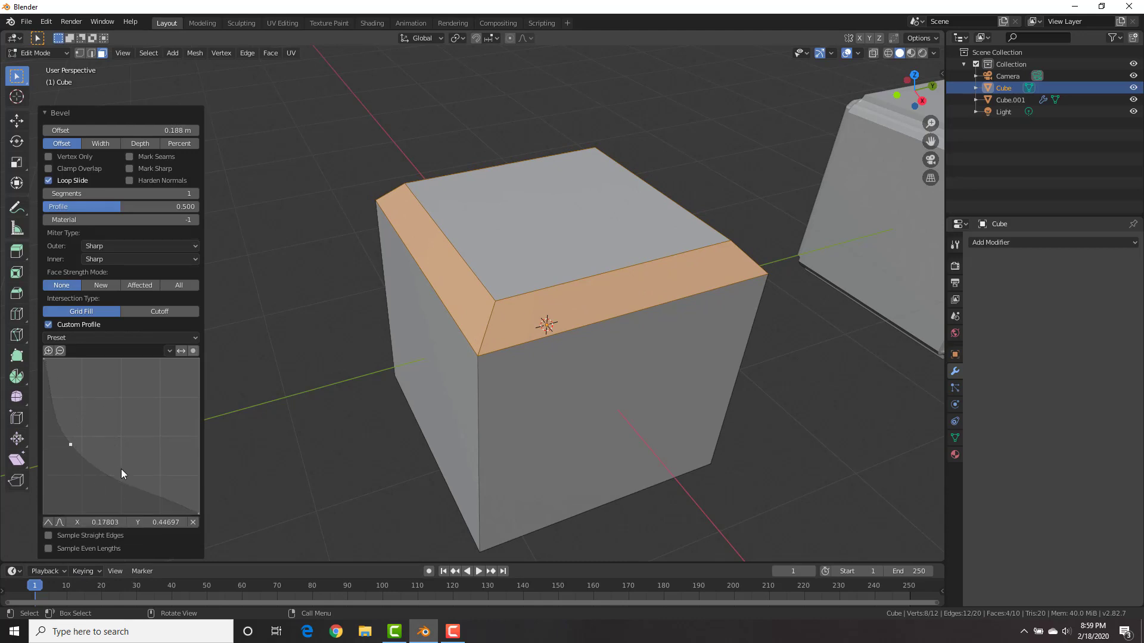
click(194, 195)
click(194, 195)
click(195, 195)
click(195, 195)
click(195, 195)
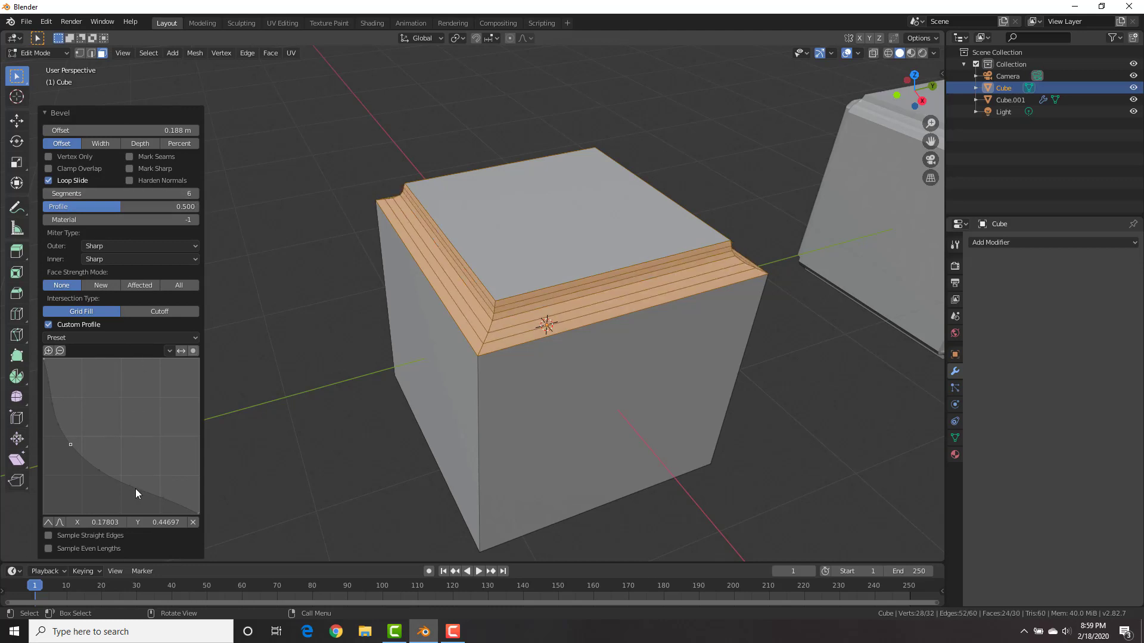
- Add two more profile points, one at about X 0.68, Y 0.70, and return the cube to Object Mode
drag(179, 505, 151, 404)
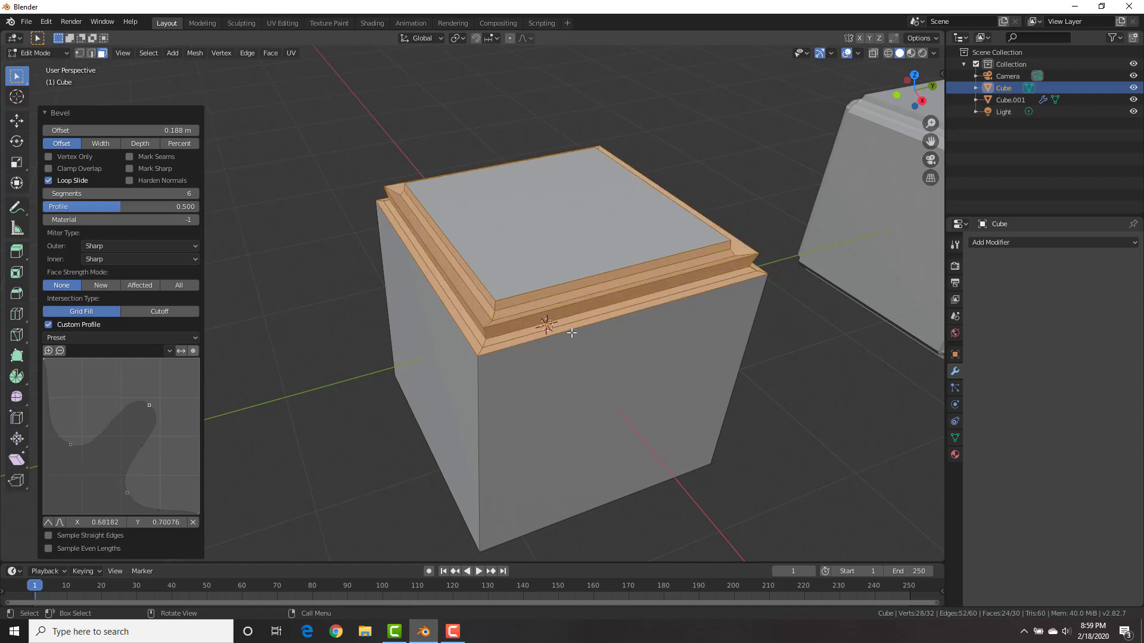
middle_drag(572, 294, 508, 324)
key(Tab)
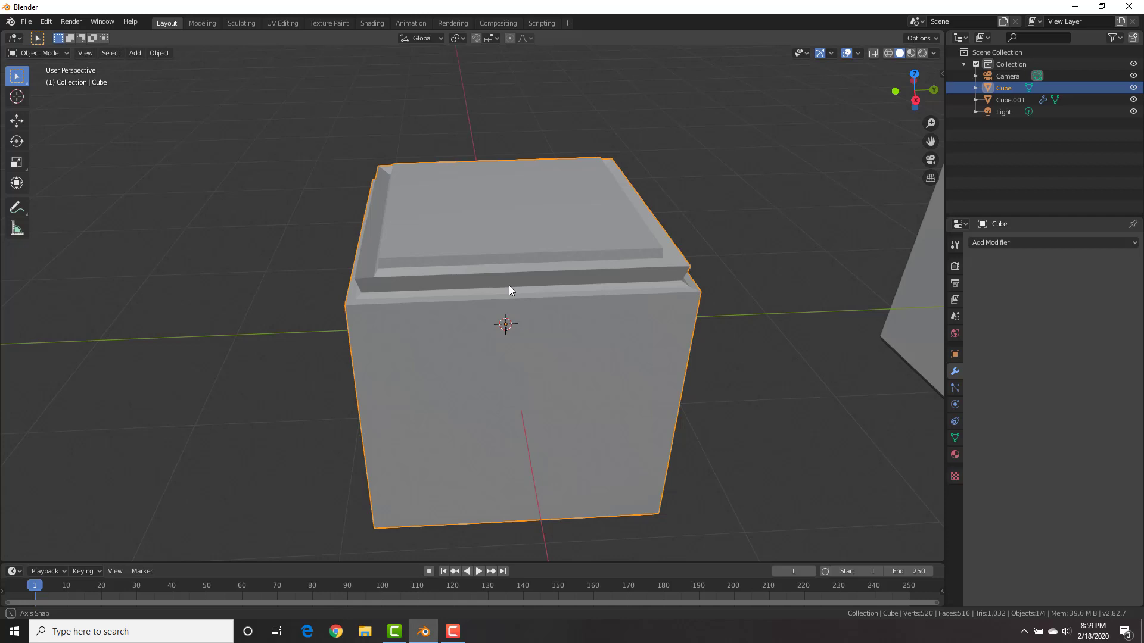
middle_drag(508, 284, 538, 272)
middle_drag(494, 165, 598, 212)
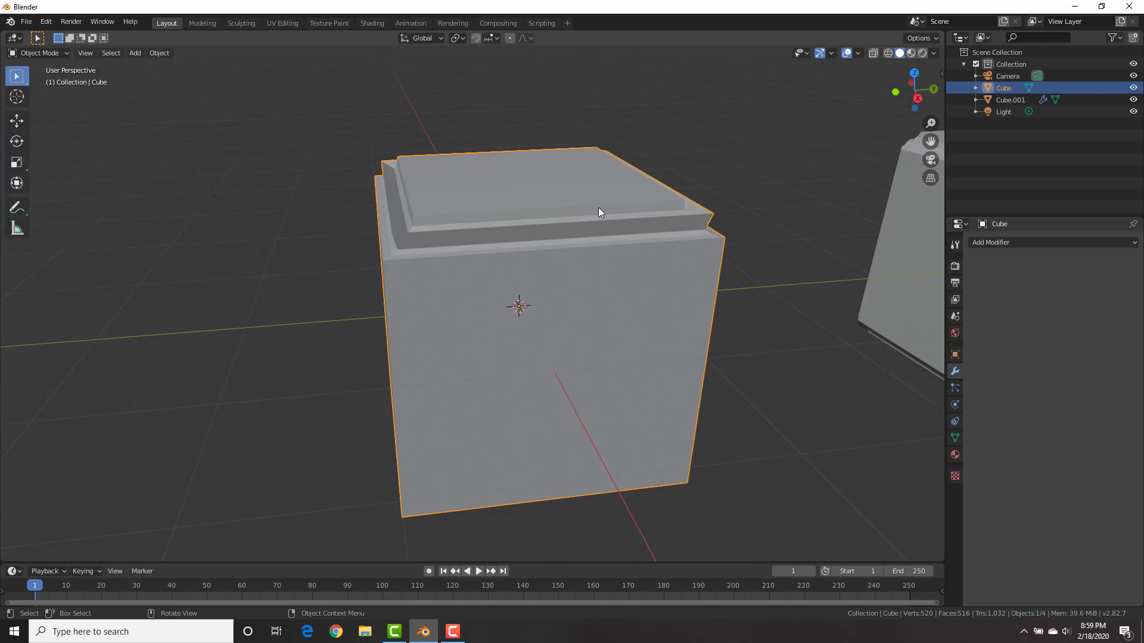
scroll(748, 237, down, 4)
middle_drag(748, 238, 702, 237)
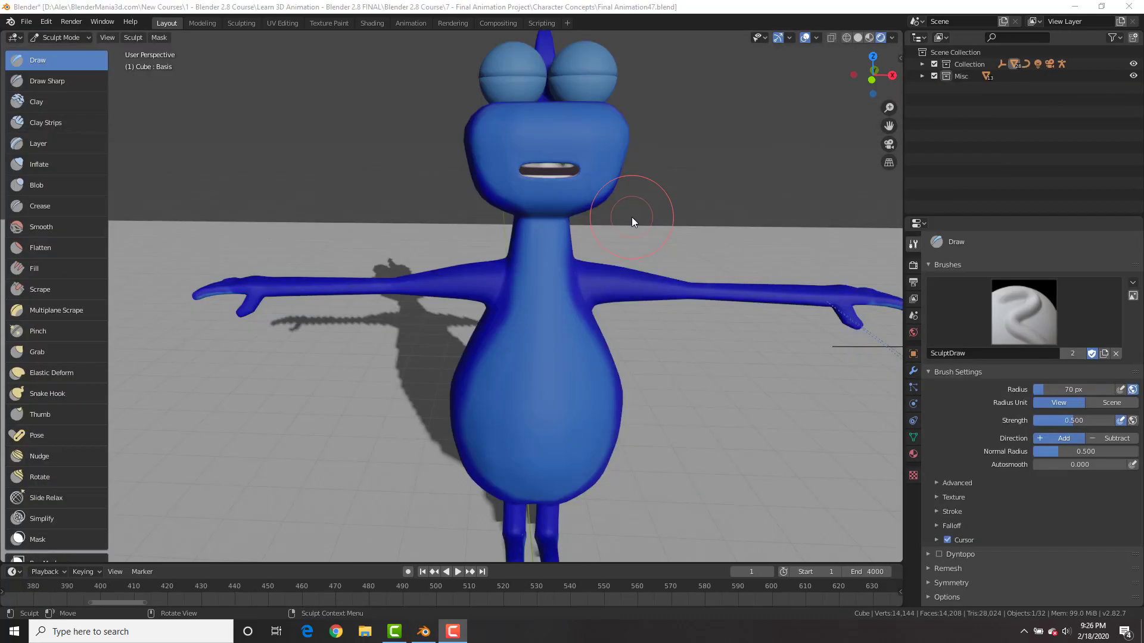
- Bend the character's arms slightly upward from the hand with the Pose brush, using 3 Pose IK Segments
click(51, 434)
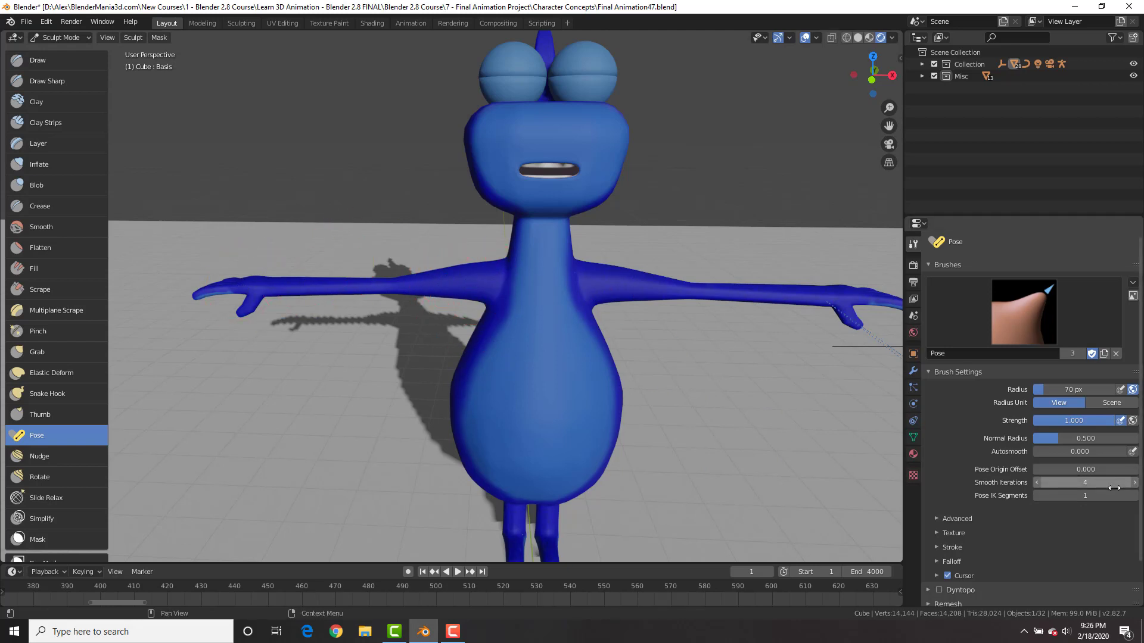
click(1134, 496)
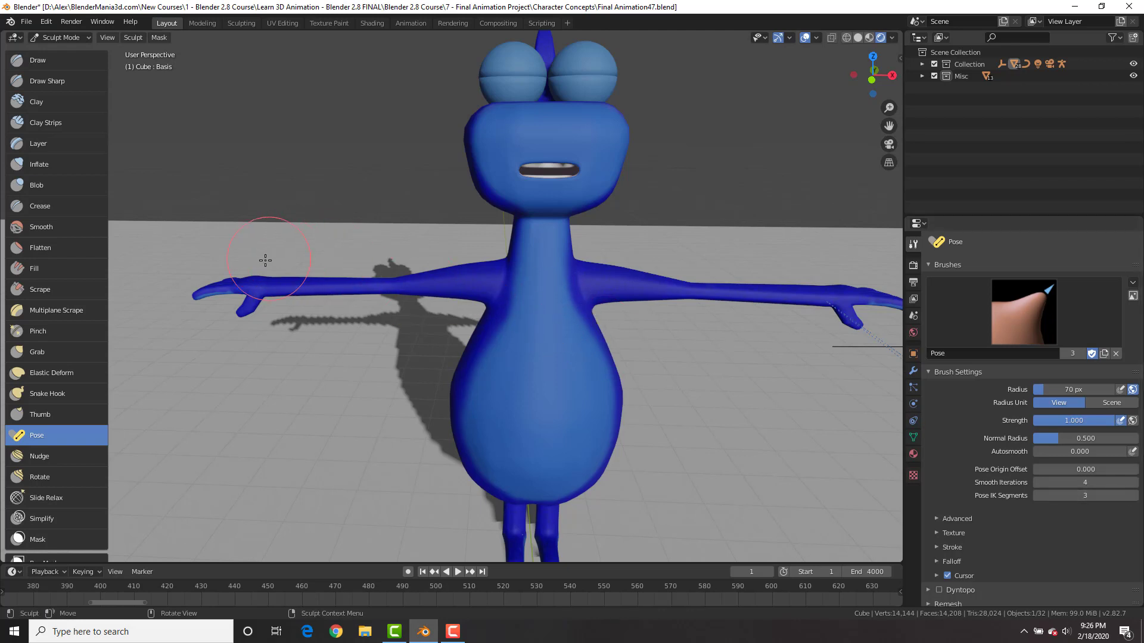
drag(257, 279, 255, 274)
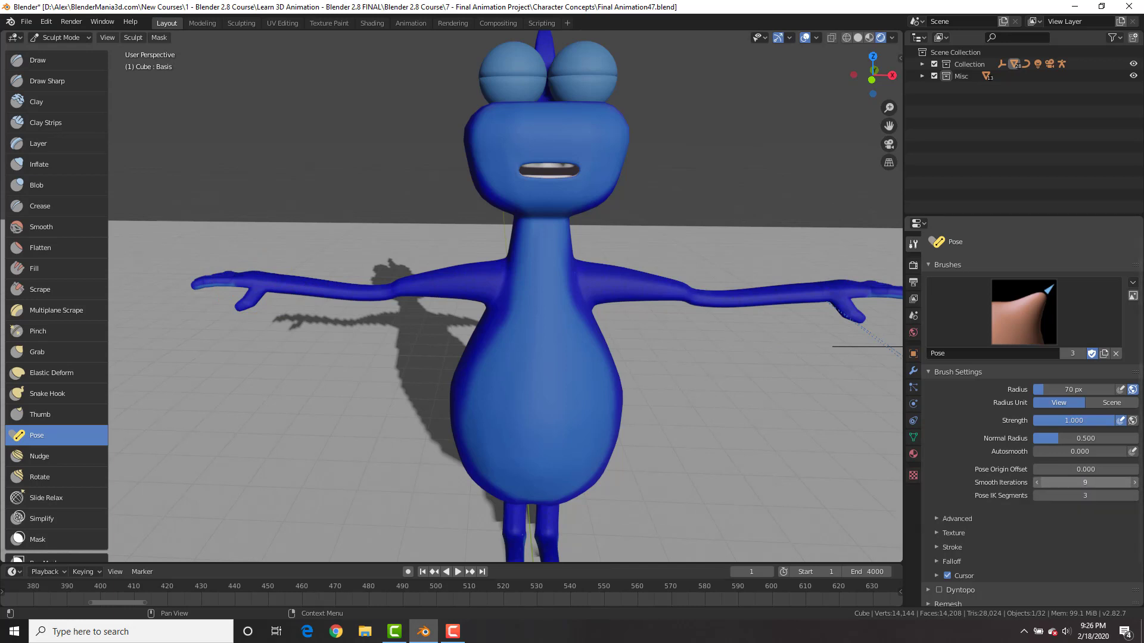
- Adjust the Pose brush's Smooth Iterations, finishing with a value of 14
click(1084, 483)
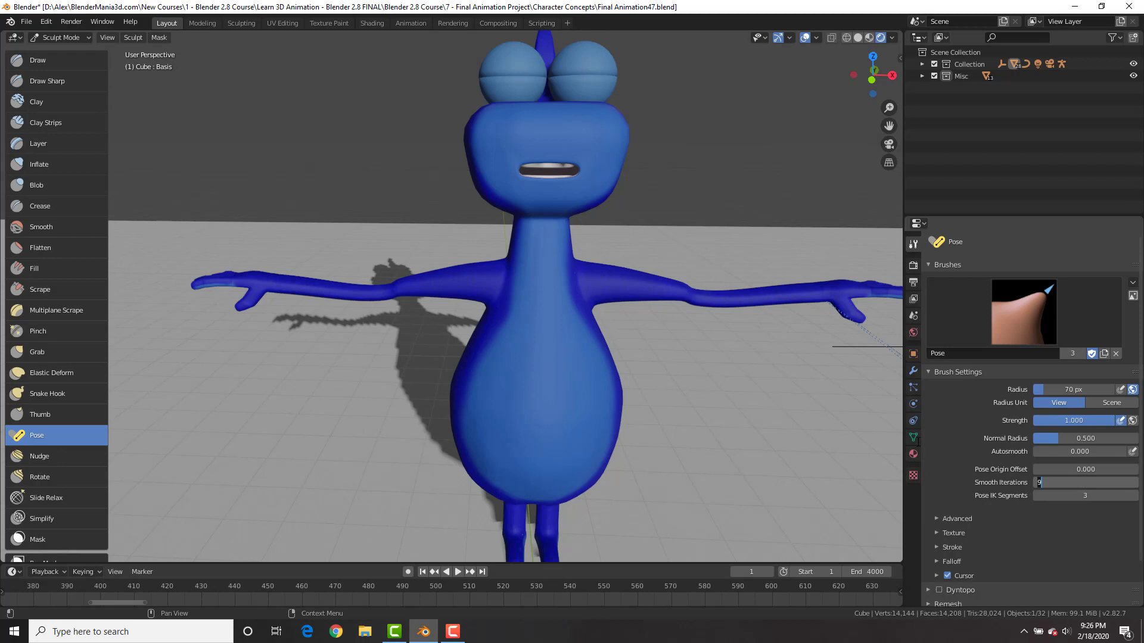
text(0)
key(Return)
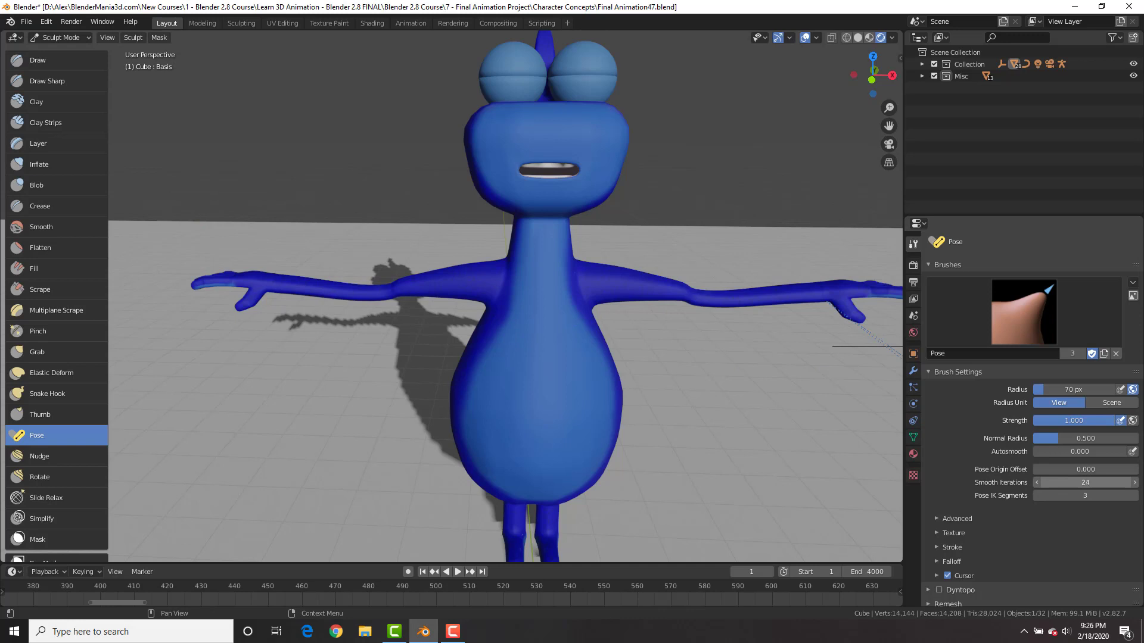
click(1084, 483)
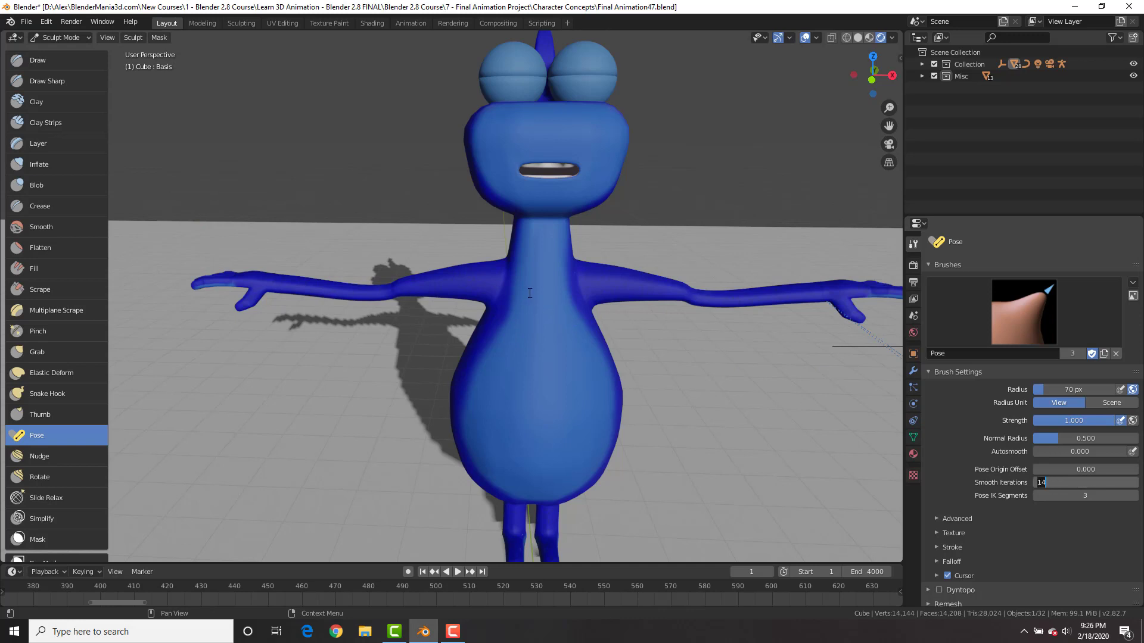
key(Return)
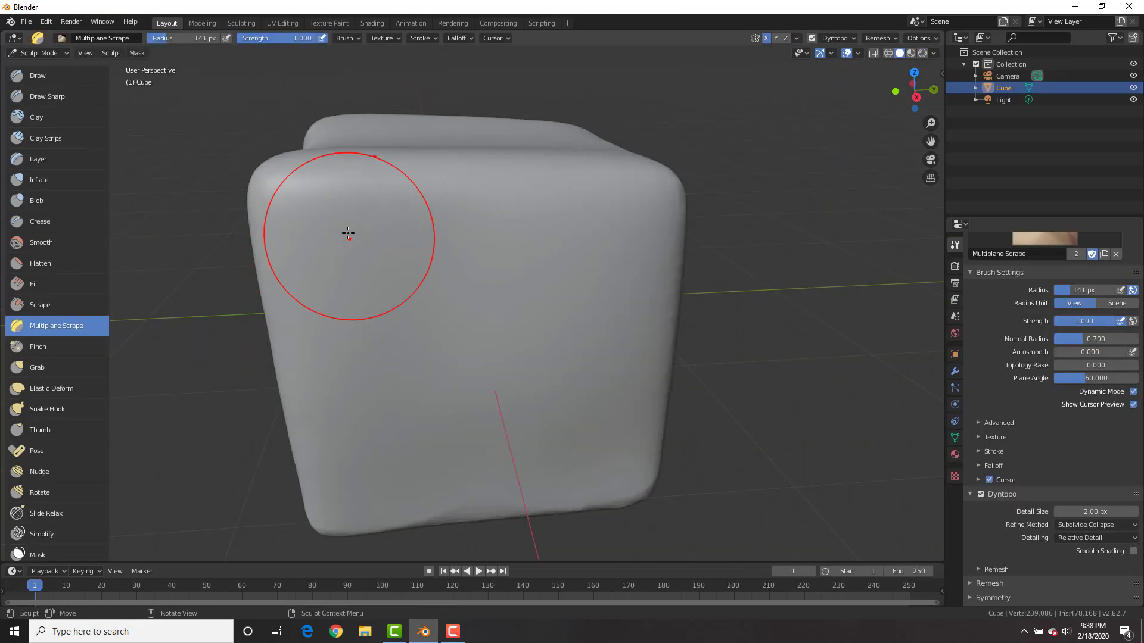
- Sculpt two vertical strokes down the front face of the cube with the Multiplane Scrape brush
drag(349, 233, 359, 517)
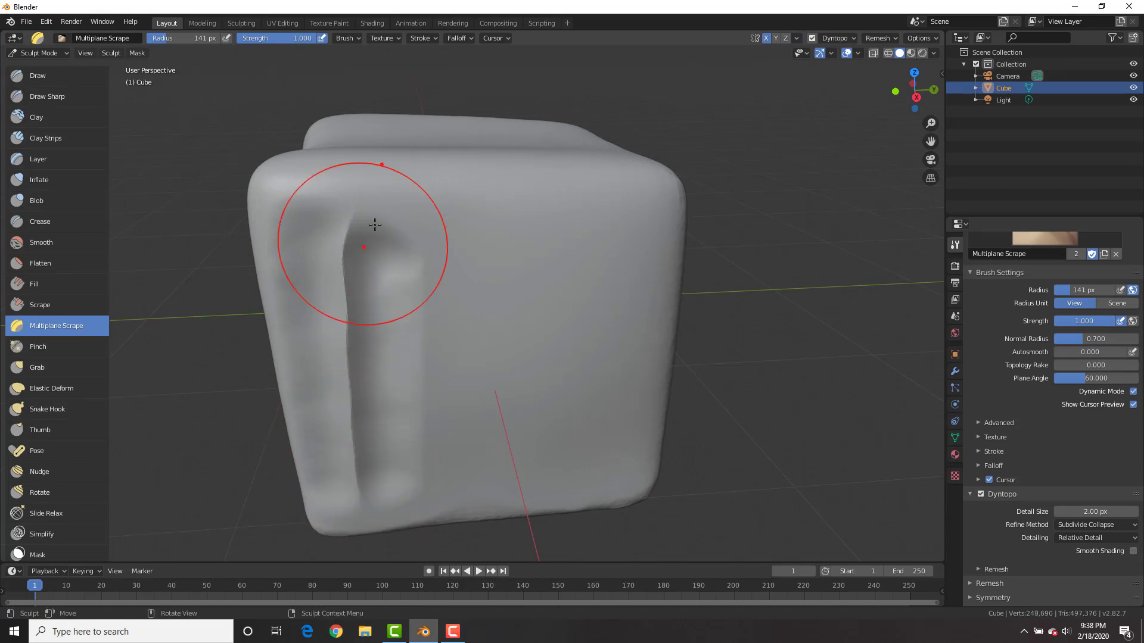
drag(503, 230, 509, 461)
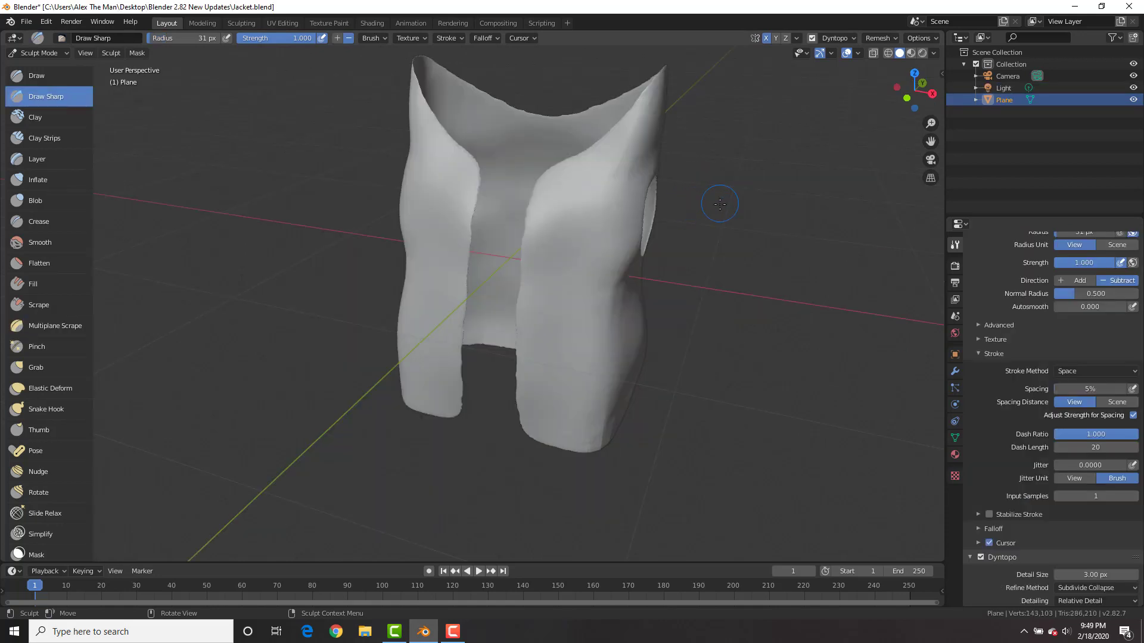
- Try a long continuous Draw Sharp stroke down the back of the jacket, and undo it
middle_drag(719, 204, 673, 208)
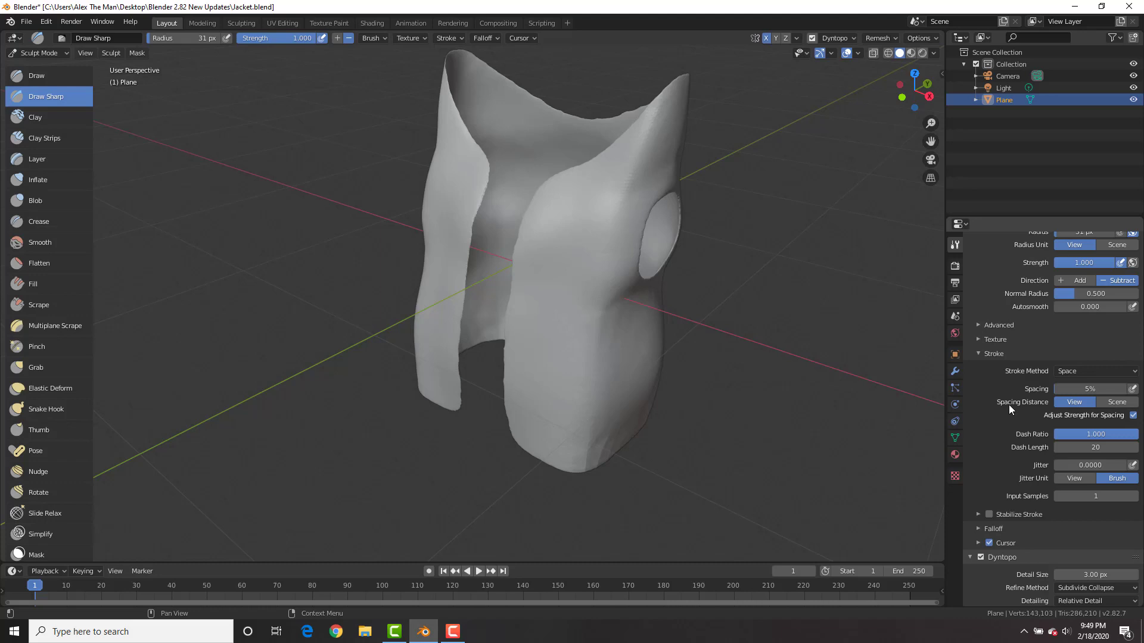
mouse_move(864, 298)
middle_down()
mouse_move(804, 268)
mouse_move(614, 227)
middle_up()
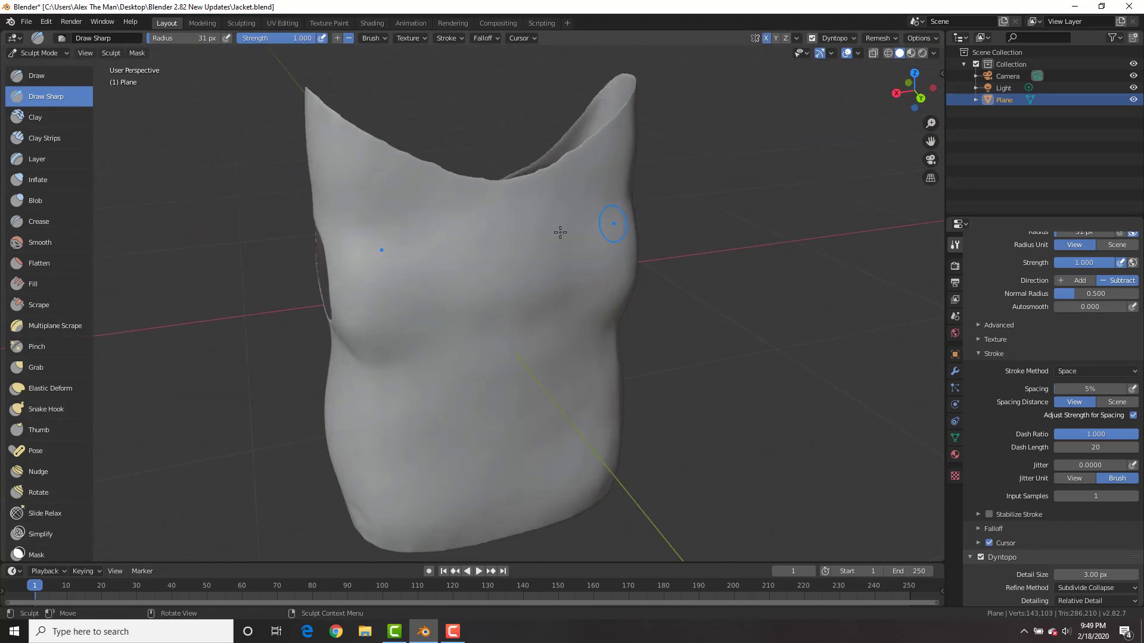
scroll(518, 232, up, 5)
mouse_move(466, 224)
shift+middle_down()
mouse_move(426, 212)
mouse_move(457, 230)
shift+middle_up()
scroll(420, 209, down, 2)
scroll(411, 204, up, 3)
scroll(409, 204, down, 3)
mouse_move(429, 93)
mouse_down()
mouse_move(487, 364)
mouse_move(480, 469)
mouse_up()
key(ctrl+z)
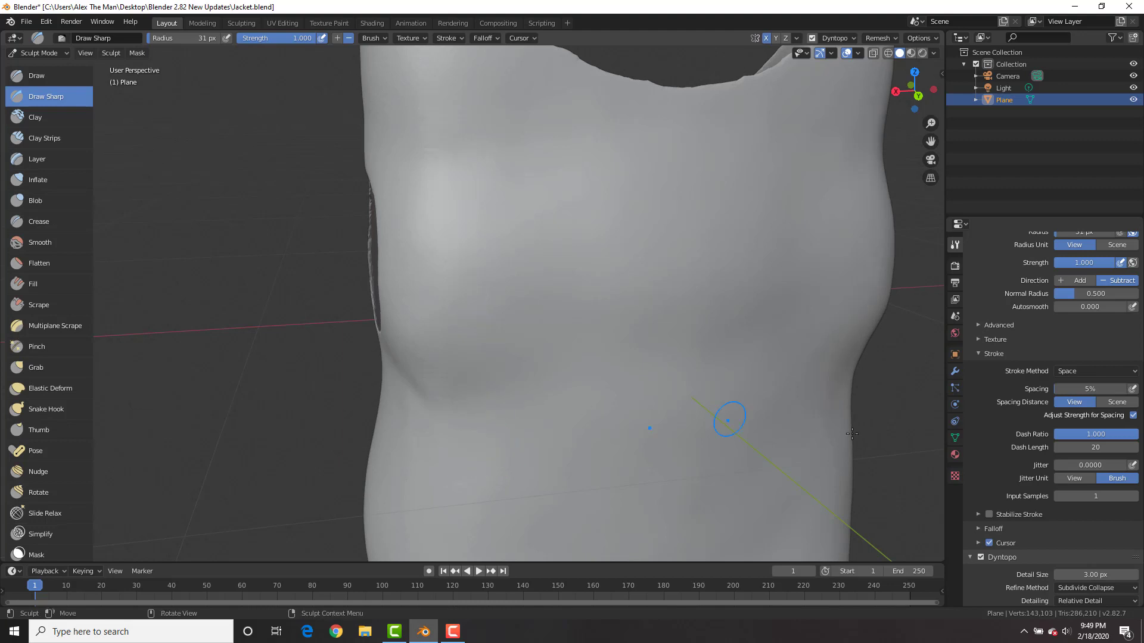
- Set the brush's Dash Ratio to 0.5, test a winding dashed stroke on the jacket's back, and undo the stroke
click(1107, 437)
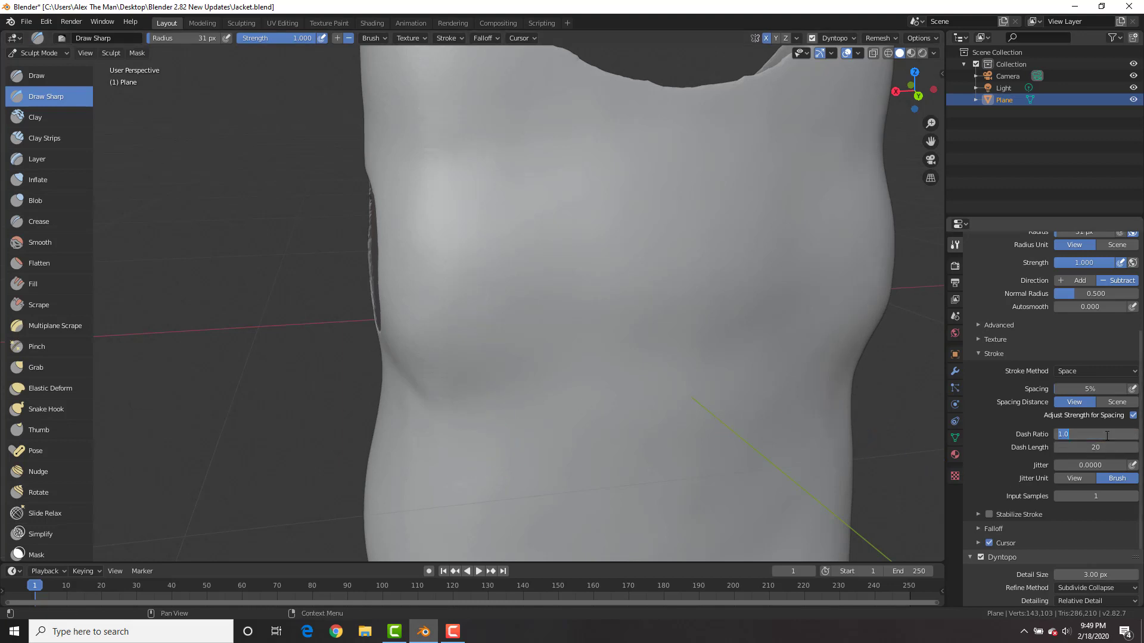
key(Return)
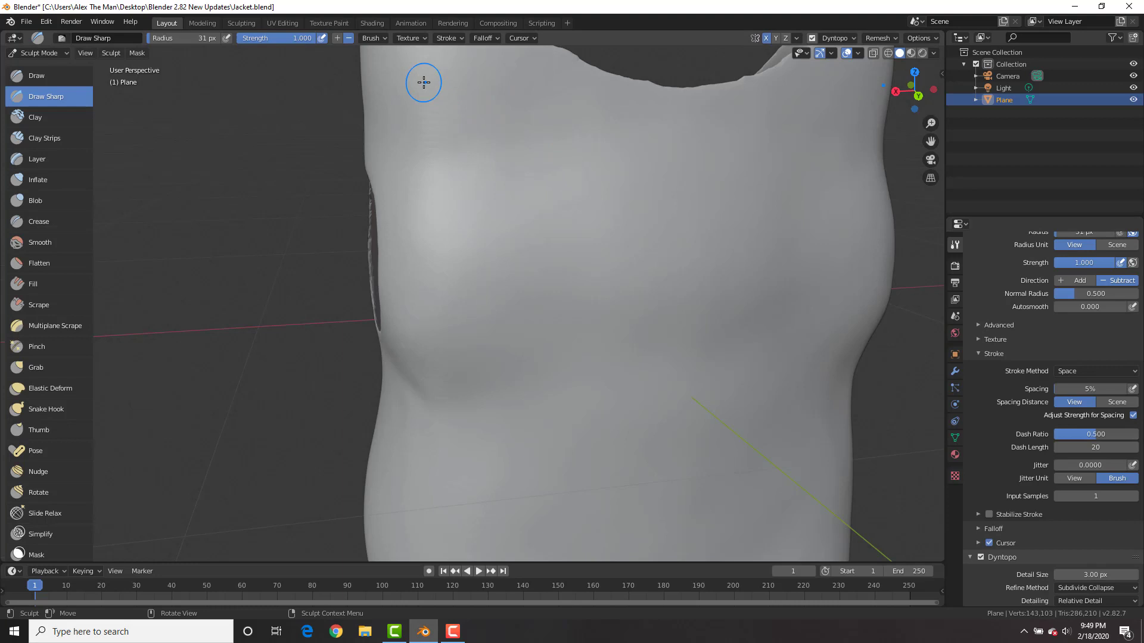
mouse_move(425, 83)
mouse_down()
mouse_move(440, 225)
mouse_move(506, 507)
mouse_move(554, 521)
mouse_move(592, 491)
mouse_move(603, 430)
mouse_move(514, 165)
mouse_move(538, 112)
mouse_move(570, 110)
mouse_move(624, 131)
mouse_move(645, 299)
mouse_up()
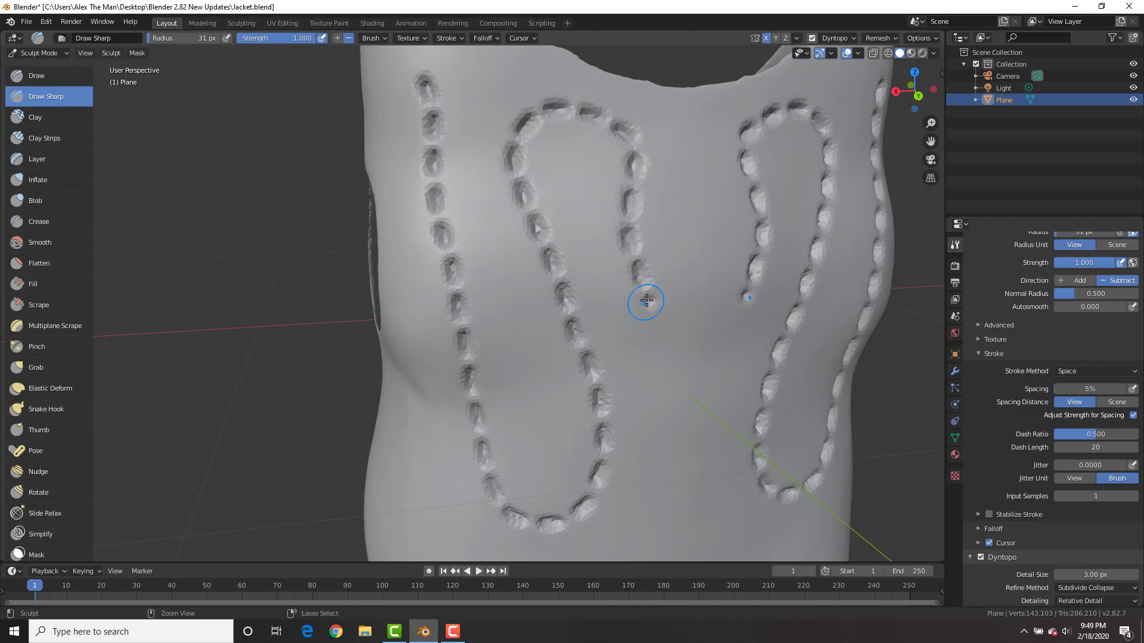
key(ctrl+z)
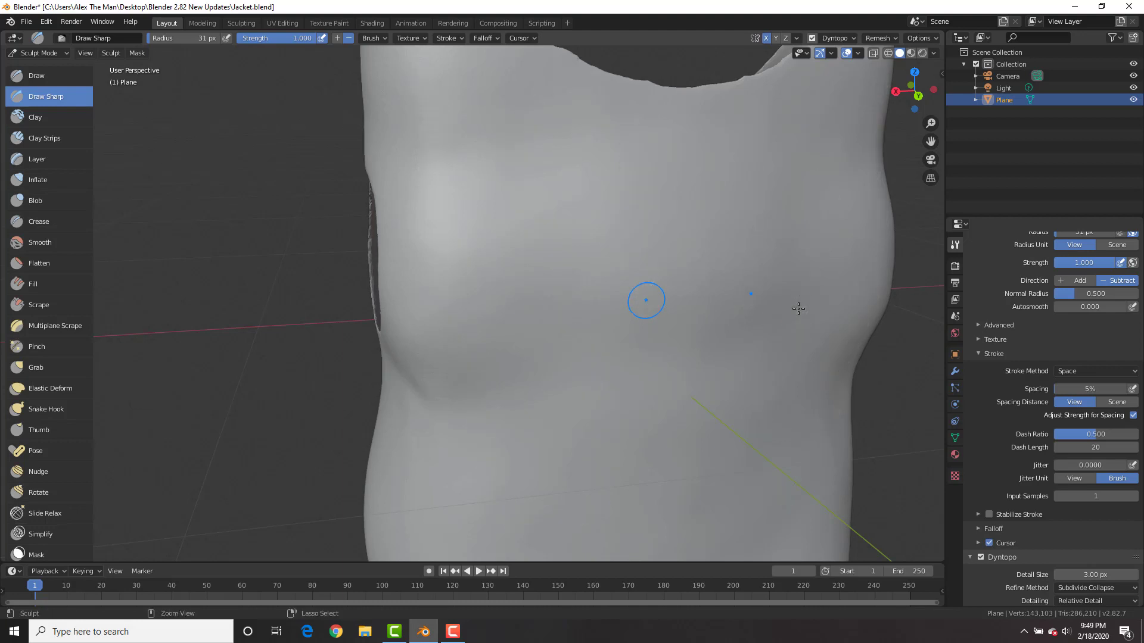
- Set the brush's Dash Length to 40 and draw a dashed stroke on the jacket's back
click(1079, 446)
text(40)
key(Return)
mouse_move(441, 82)
mouse_down()
mouse_move(518, 485)
mouse_move(552, 524)
mouse_move(604, 531)
mouse_move(661, 472)
mouse_move(683, 306)
mouse_move(655, 195)
mouse_move(531, 141)
mouse_up()
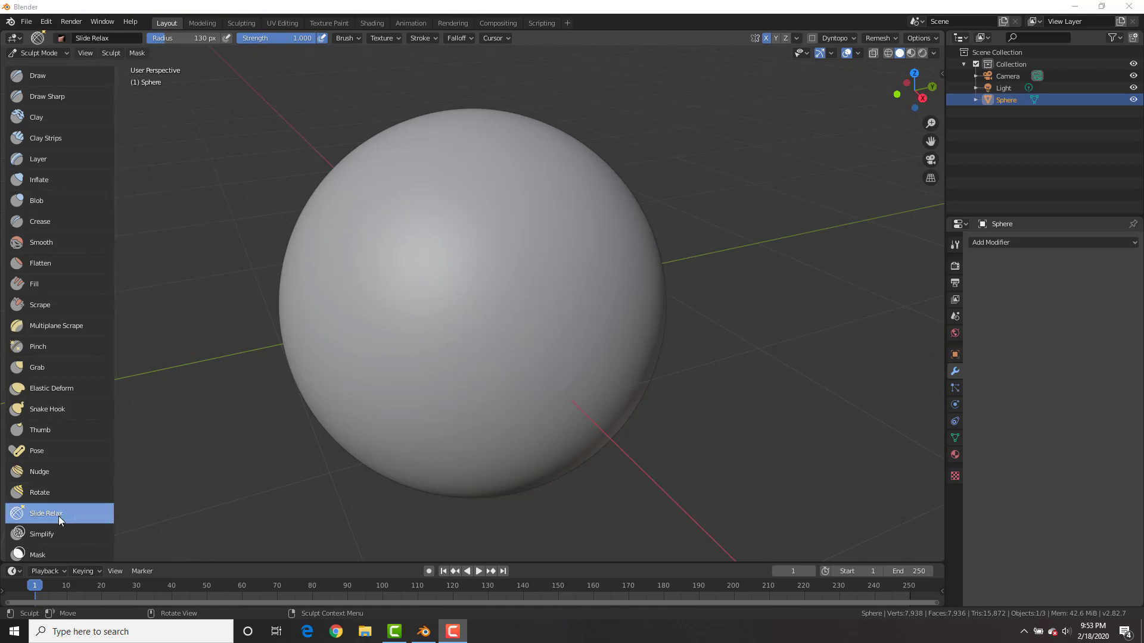
- Switch the sphere to wireframe shading and slide its mesh topology with Slide Relax brush strokes
middle_drag(606, 355, 597, 350)
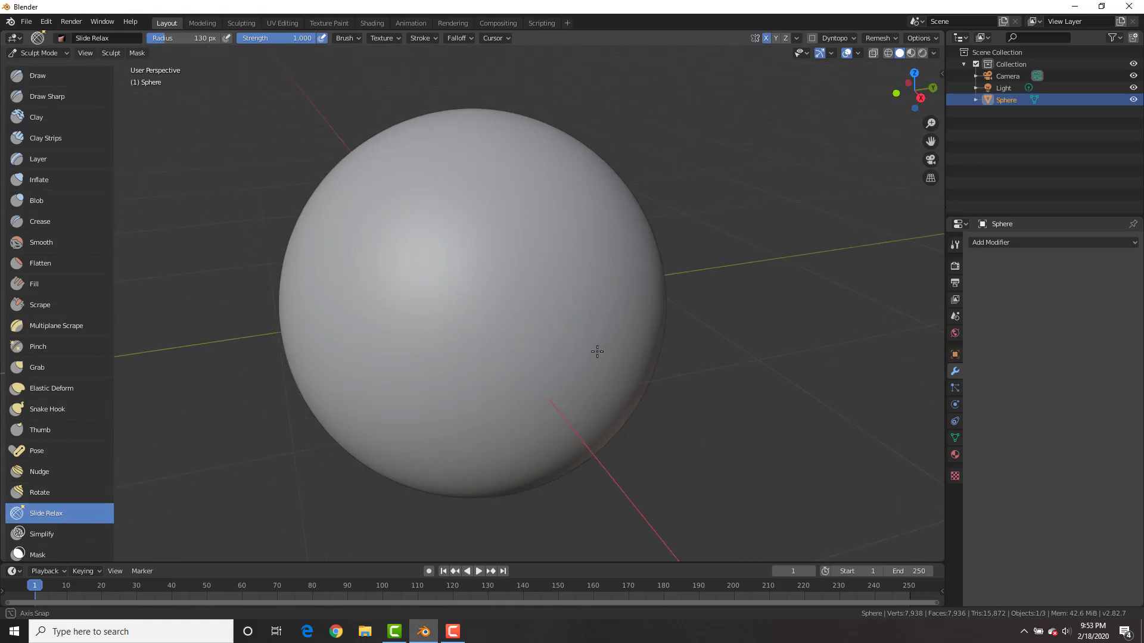
drag(519, 302, 493, 326)
key(z)
key(4)
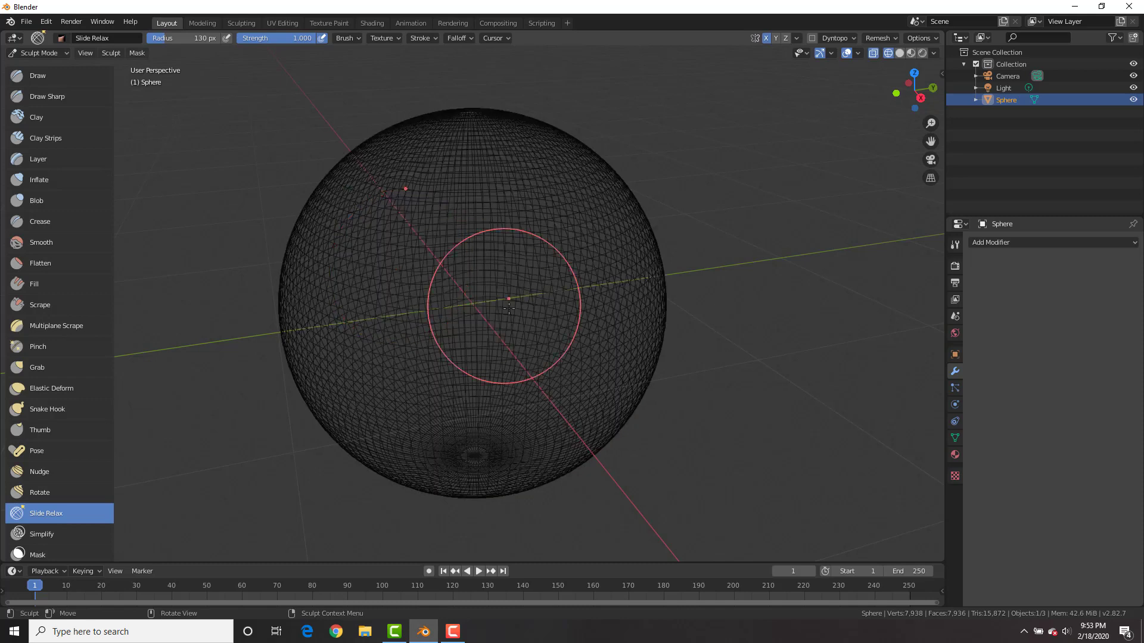
scroll(483, 341, up, 1)
mouse_move(483, 341)
mouse_down()
mouse_move(447, 316)
mouse_move(383, 340)
mouse_move(571, 399)
mouse_move(640, 377)
mouse_move(502, 423)
mouse_move(393, 179)
mouse_move(346, 227)
mouse_move(375, 289)
mouse_move(332, 308)
mouse_move(339, 224)
mouse_up()
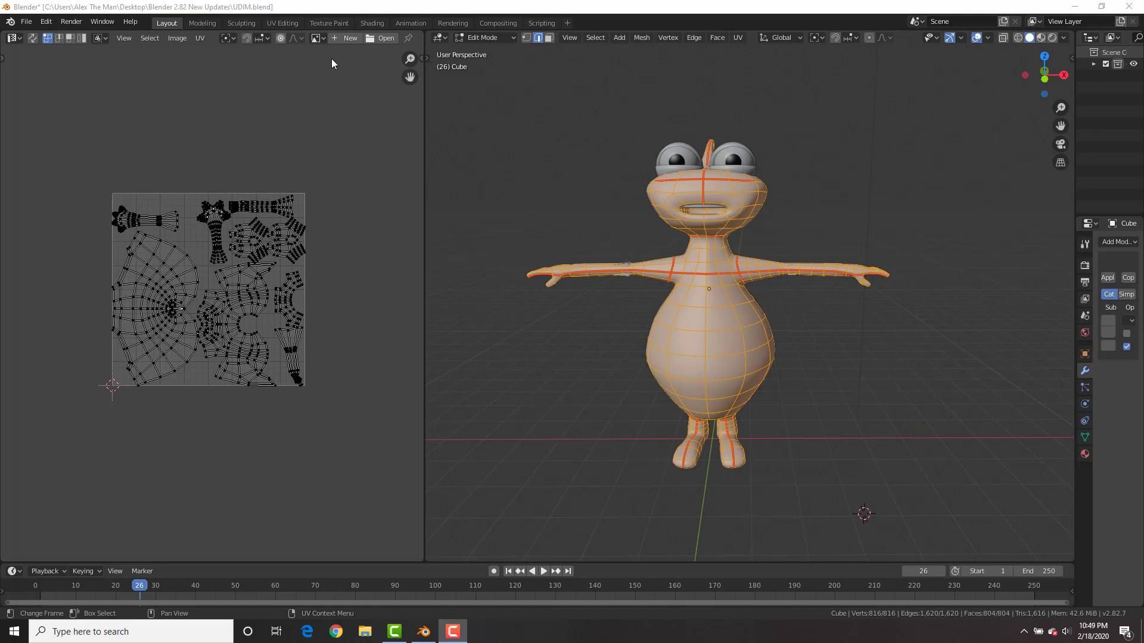
- Create a blank 1024 by 1024 px image with the Tiled option enabled in the UV editor
click(343, 39)
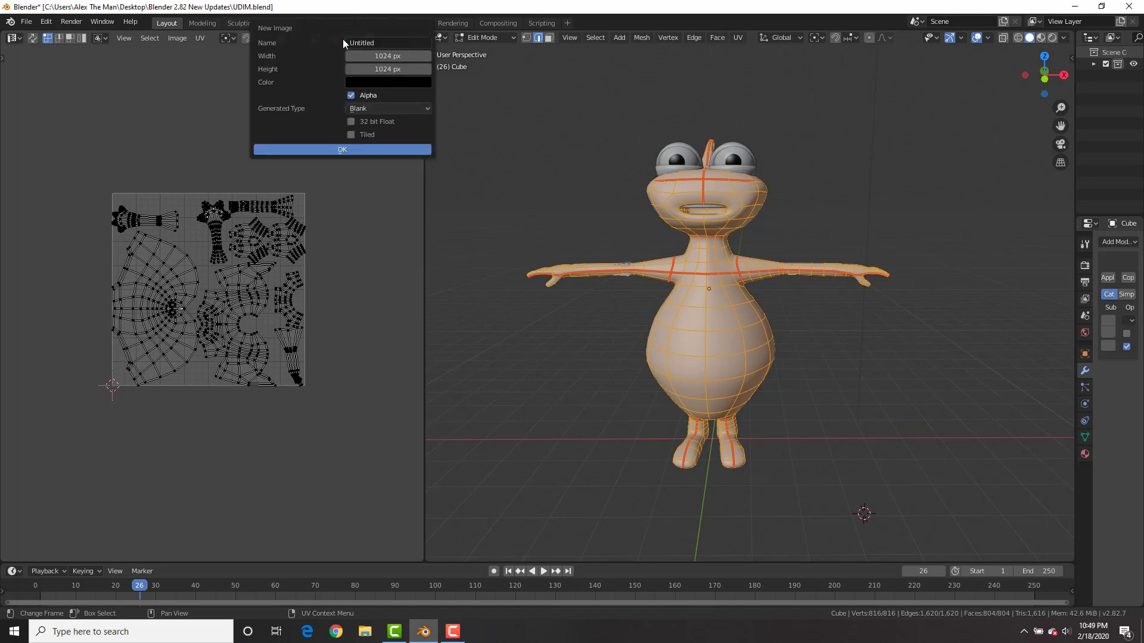
click(350, 134)
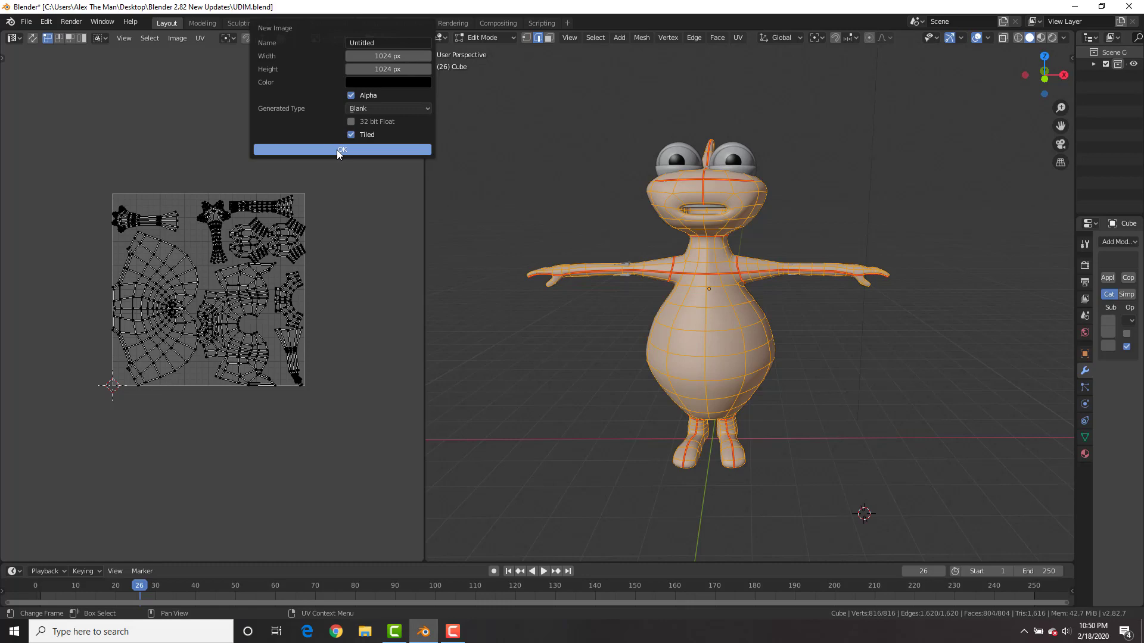
click(337, 149)
scroll(301, 185, down, 6)
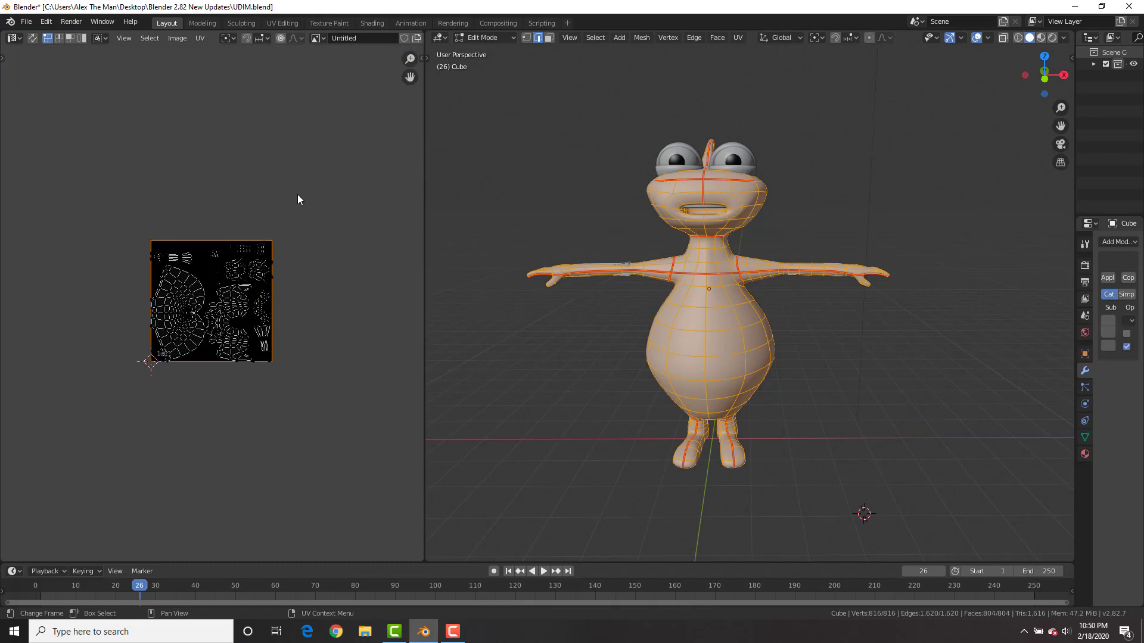
scroll(299, 197, up, 3)
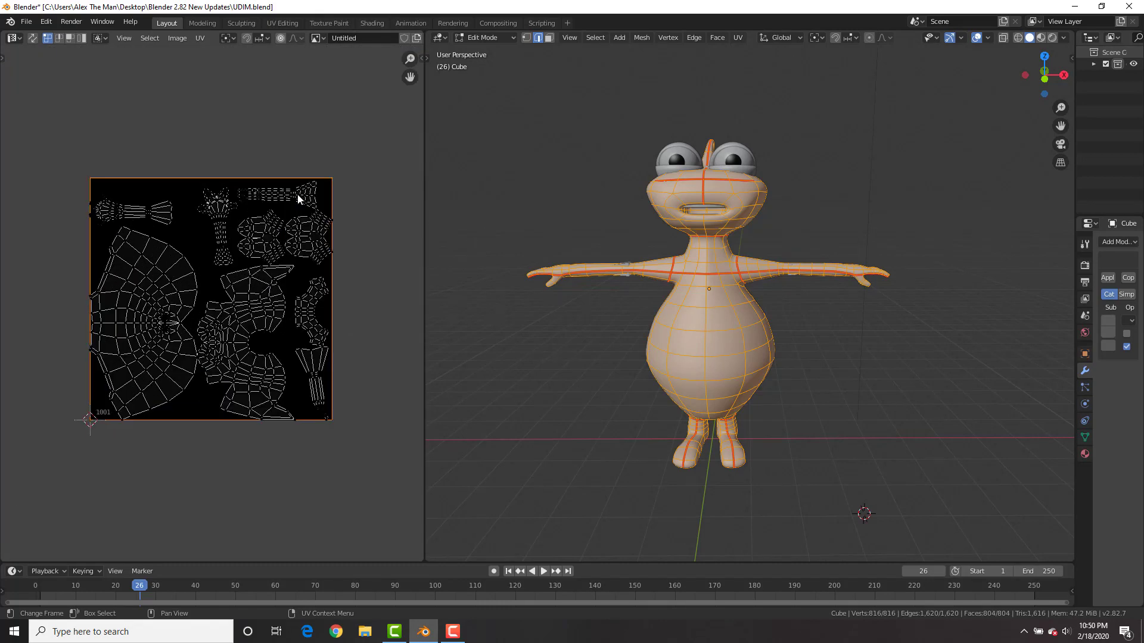
- Show the image's UDIM tile list and rename tile 1001 as Body
key(n)
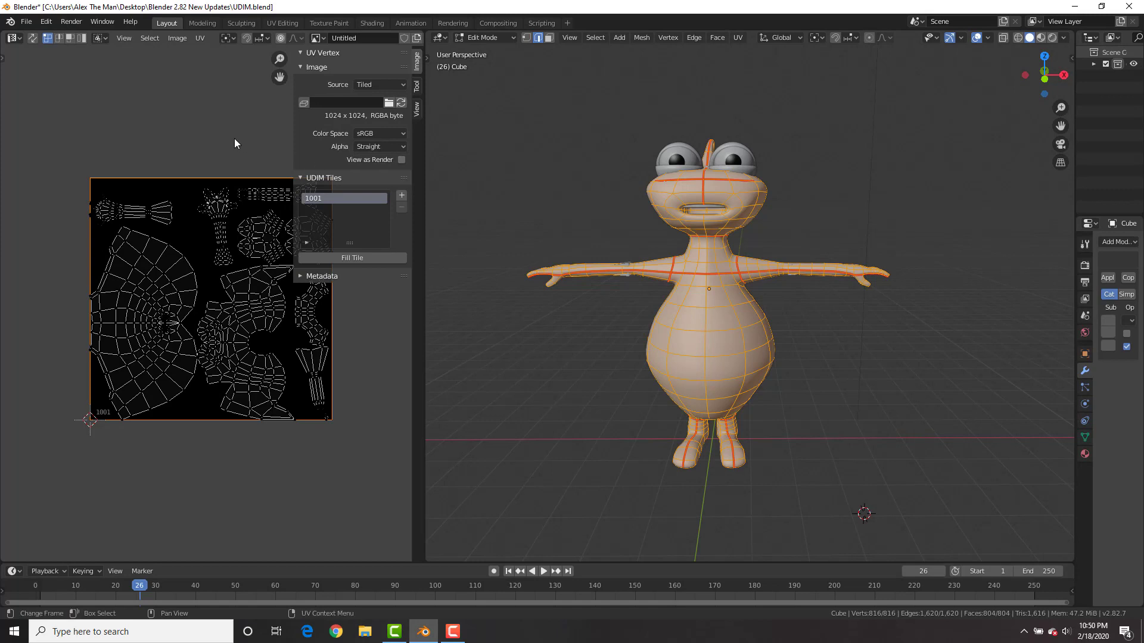
middle_drag(234, 138, 180, 133)
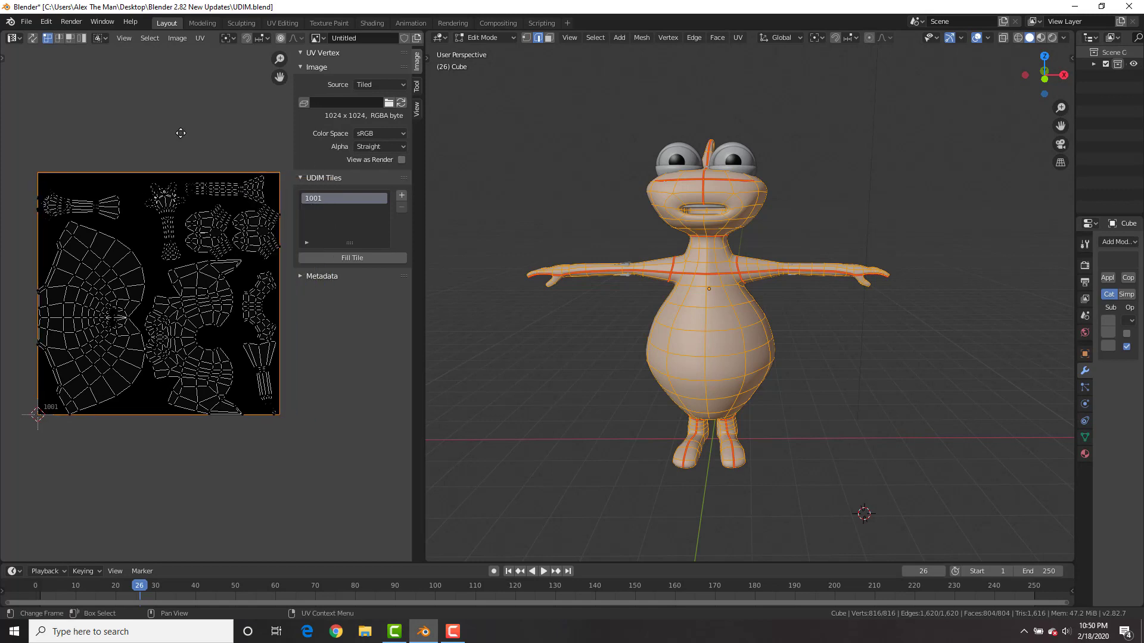
double_click(327, 198)
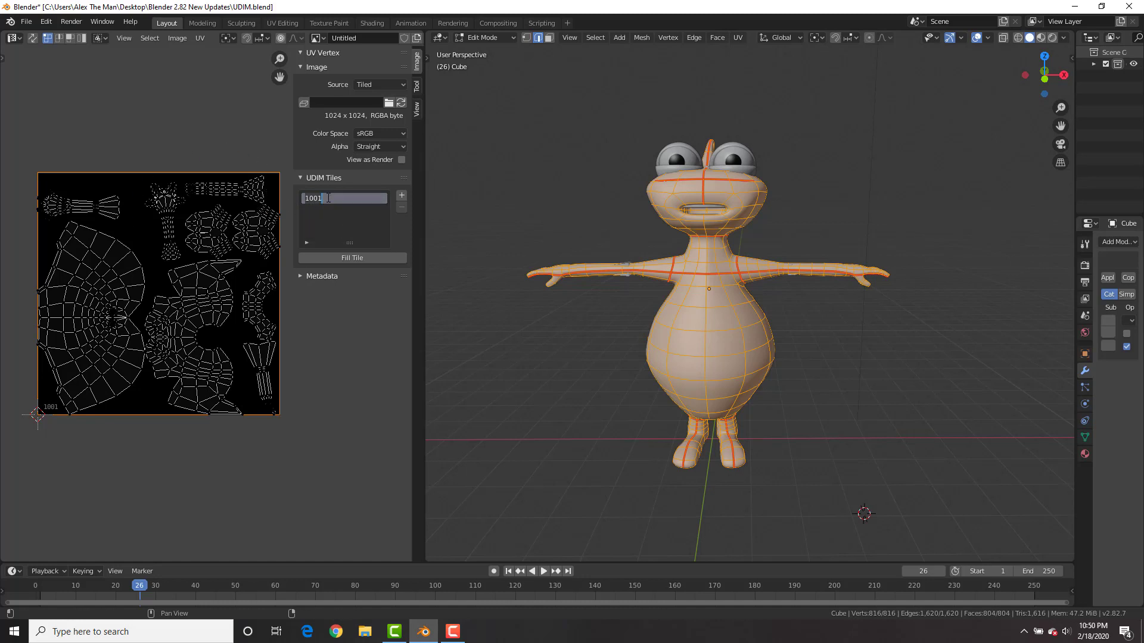
text(Body)
key(Return)
- Add UDIM tile 1002 at 2048 by 2048 px with a bright blue fill
click(402, 197)
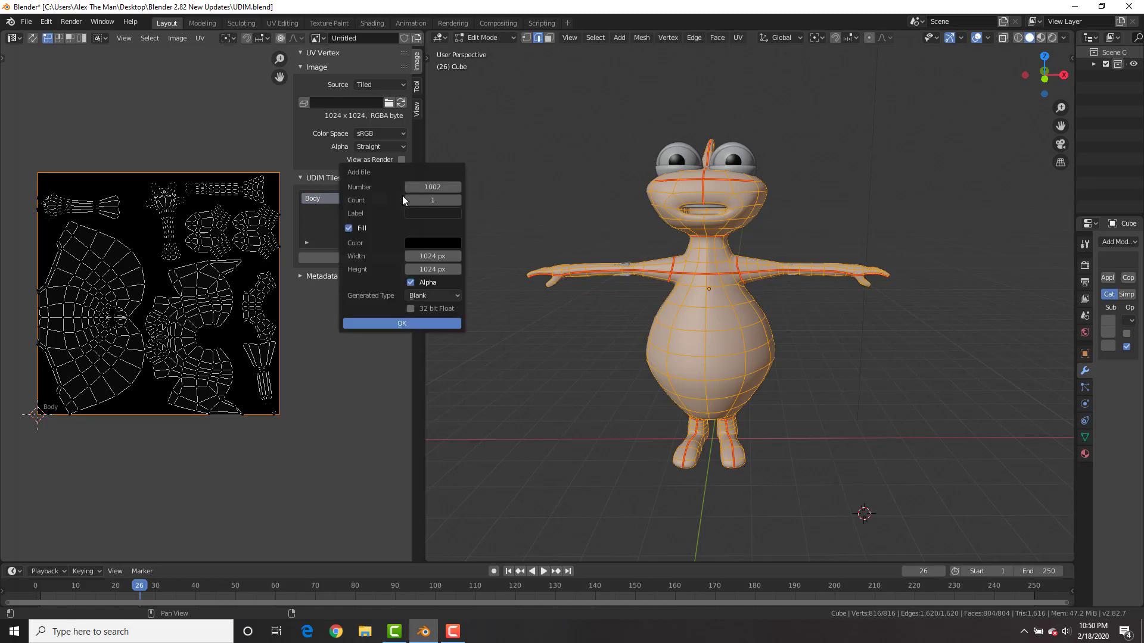
click(427, 255)
text(2048)
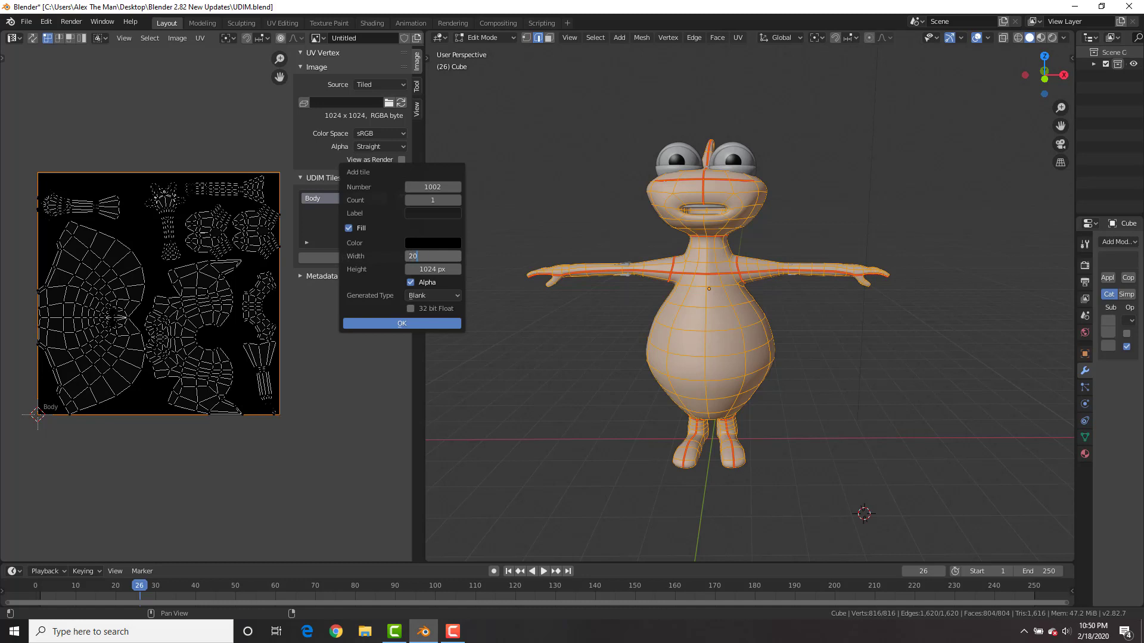
key(Tab)
text(2048)
key(Return)
click(427, 244)
scroll(456, 118, up, 17)
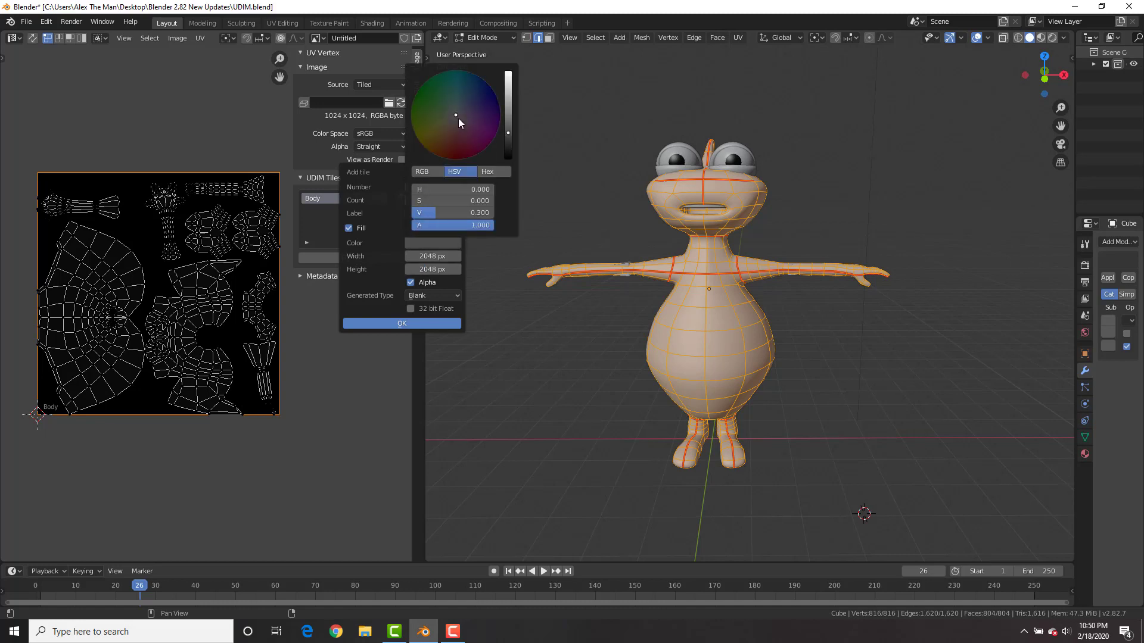
click(492, 90)
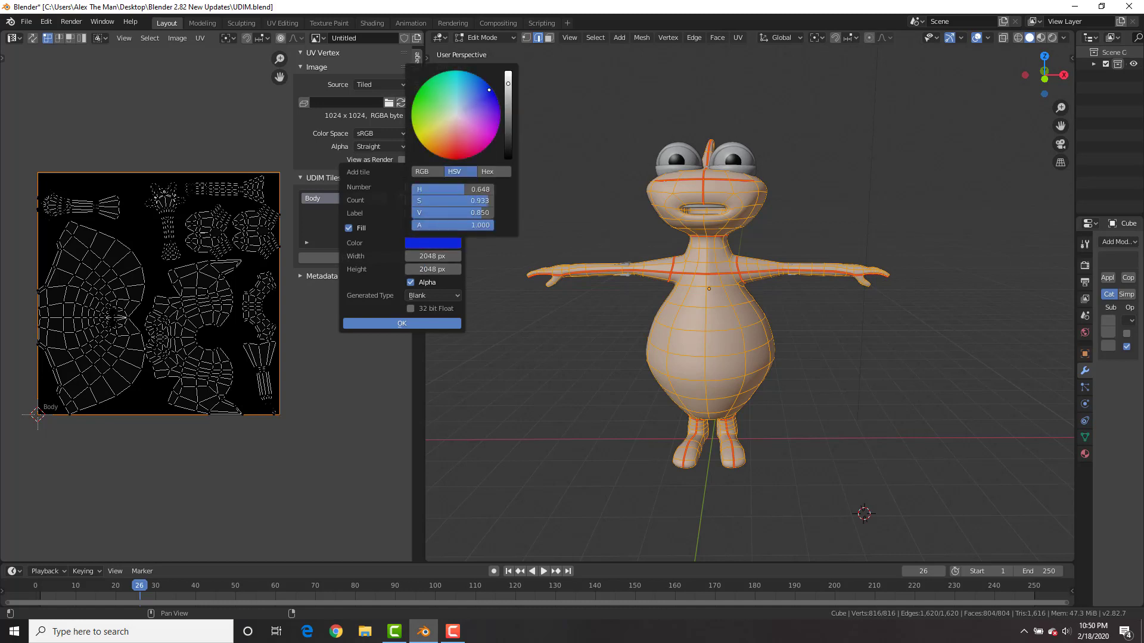
click(392, 322)
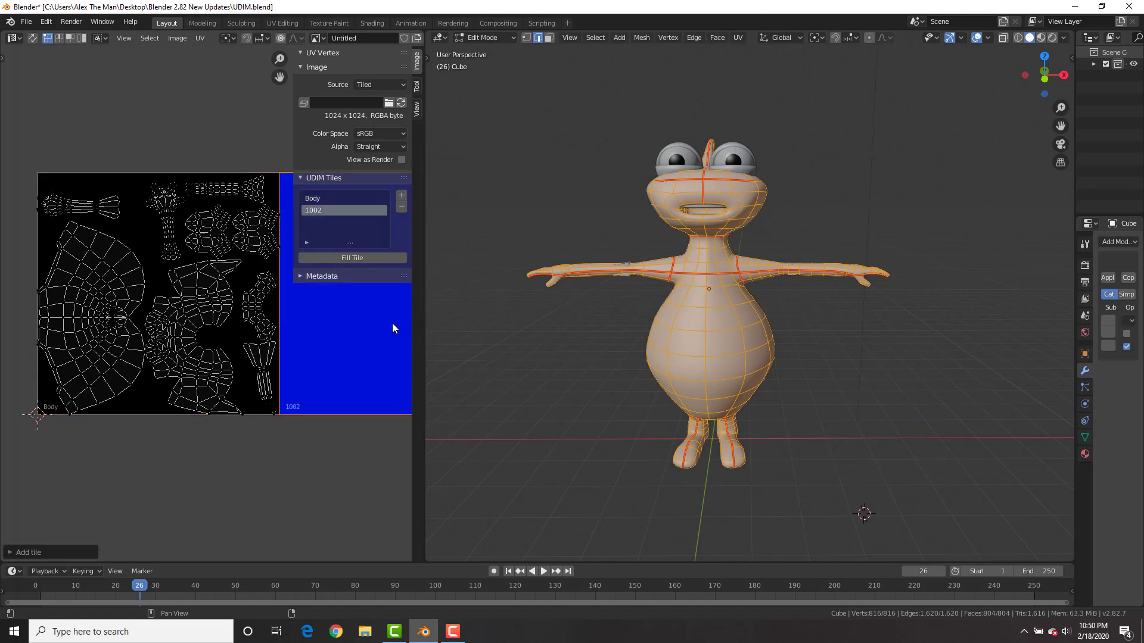
- Rename UDIM tile 1002 as Face
middle_drag(356, 320, 243, 323)
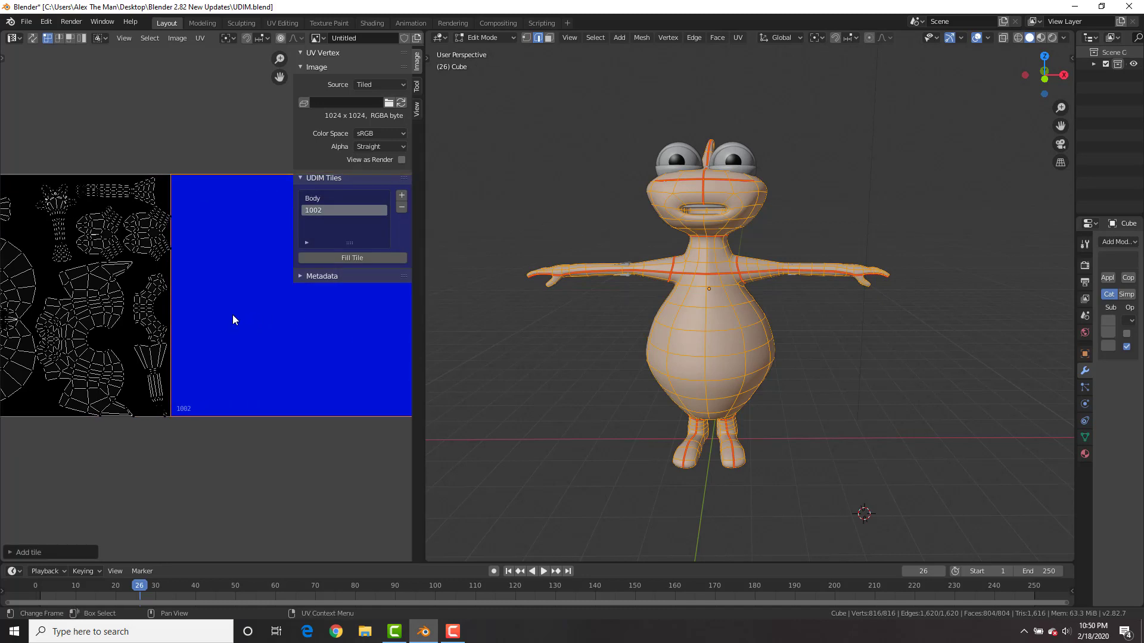
scroll(232, 315, down, 3)
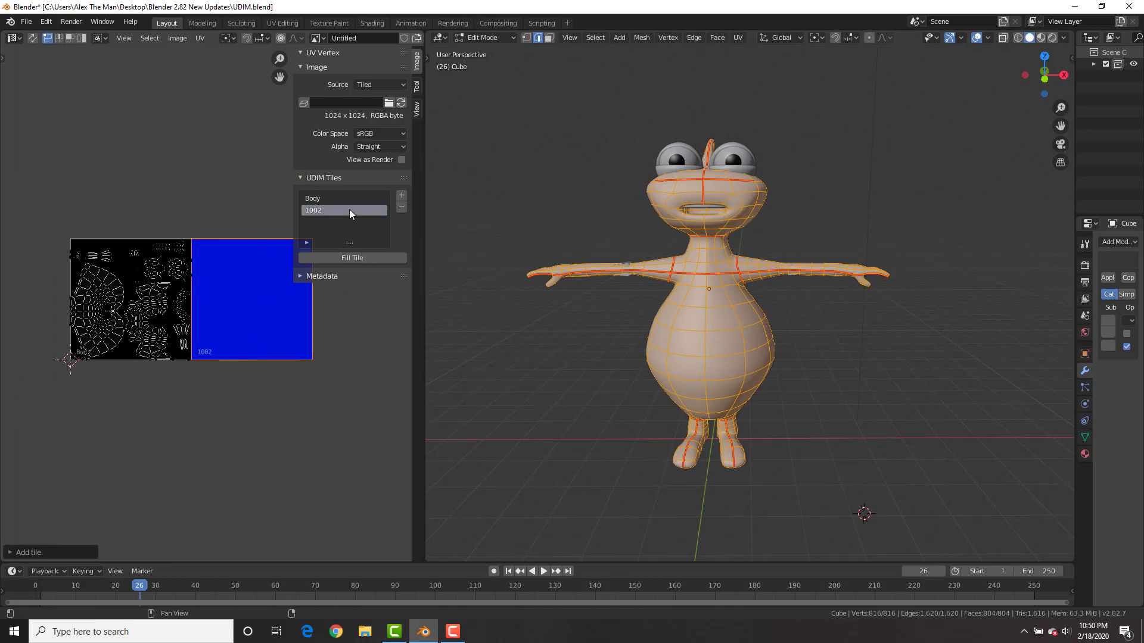
double_click(329, 210)
text(Face)
key(Return)
- Add UDIM tile 1003 at 512 by 512 px with a green fill
click(401, 196)
click(429, 257)
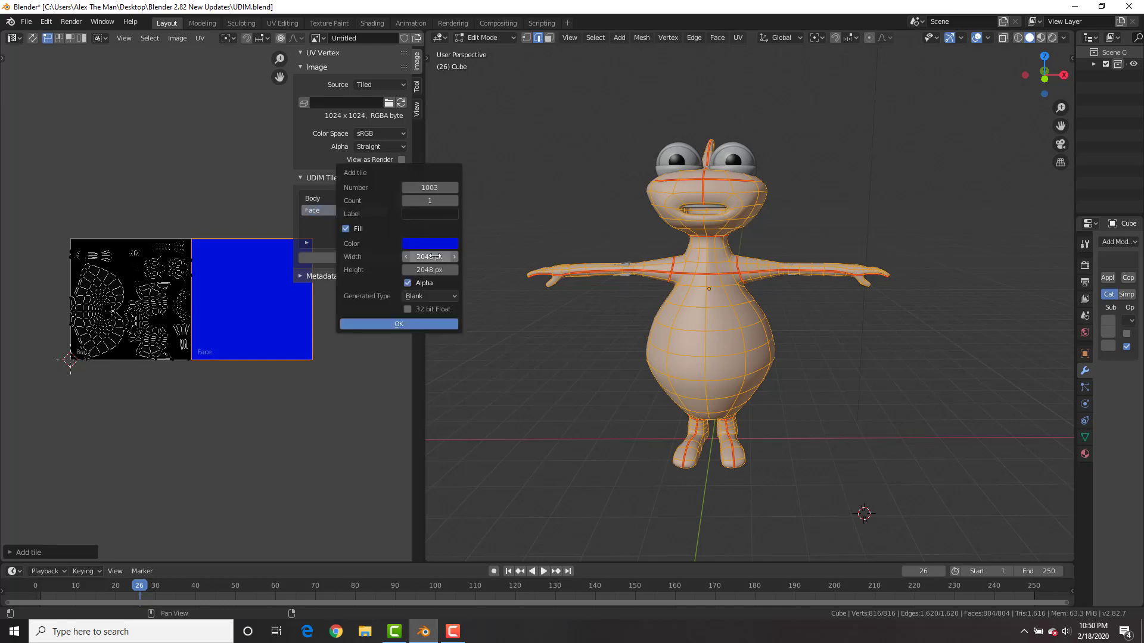
text(512)
key(Tab)
text(512)
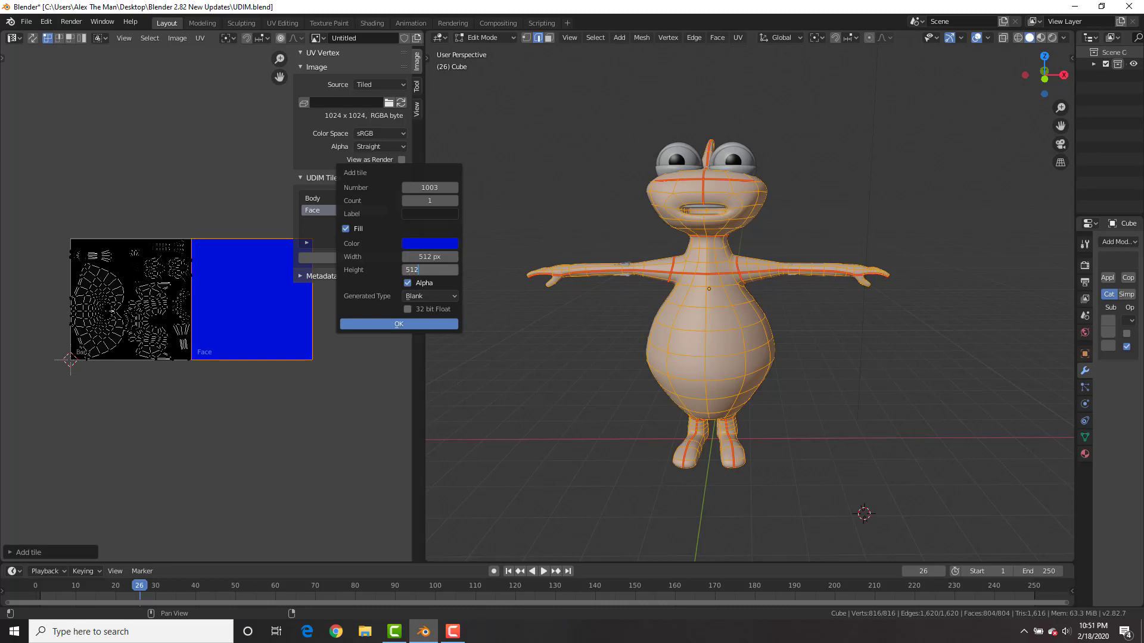
click(434, 240)
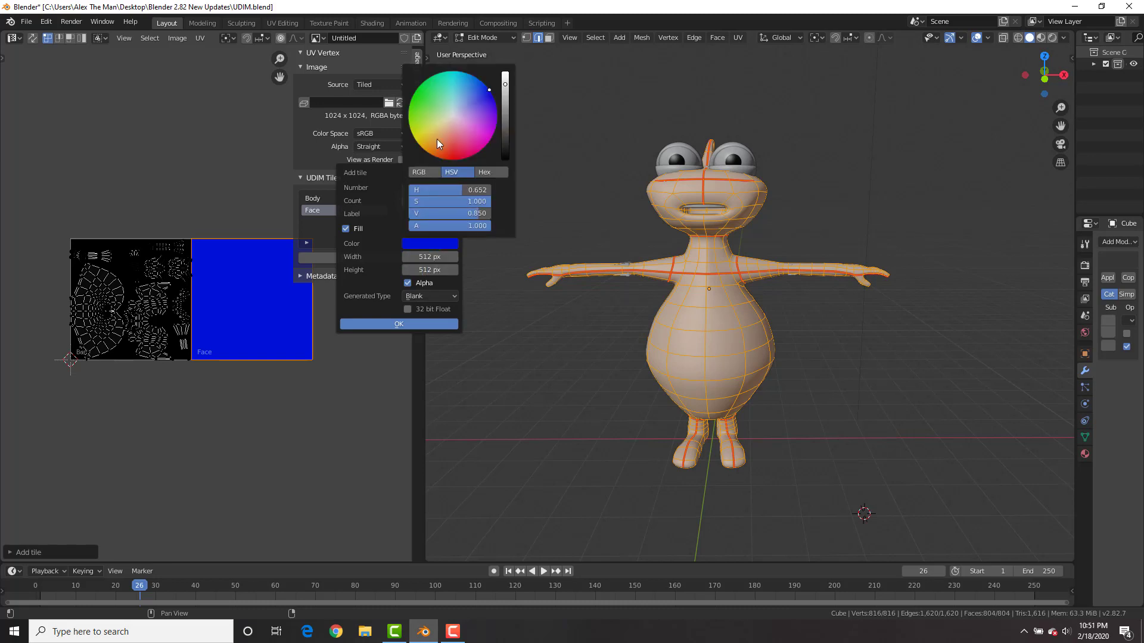
click(437, 138)
click(392, 324)
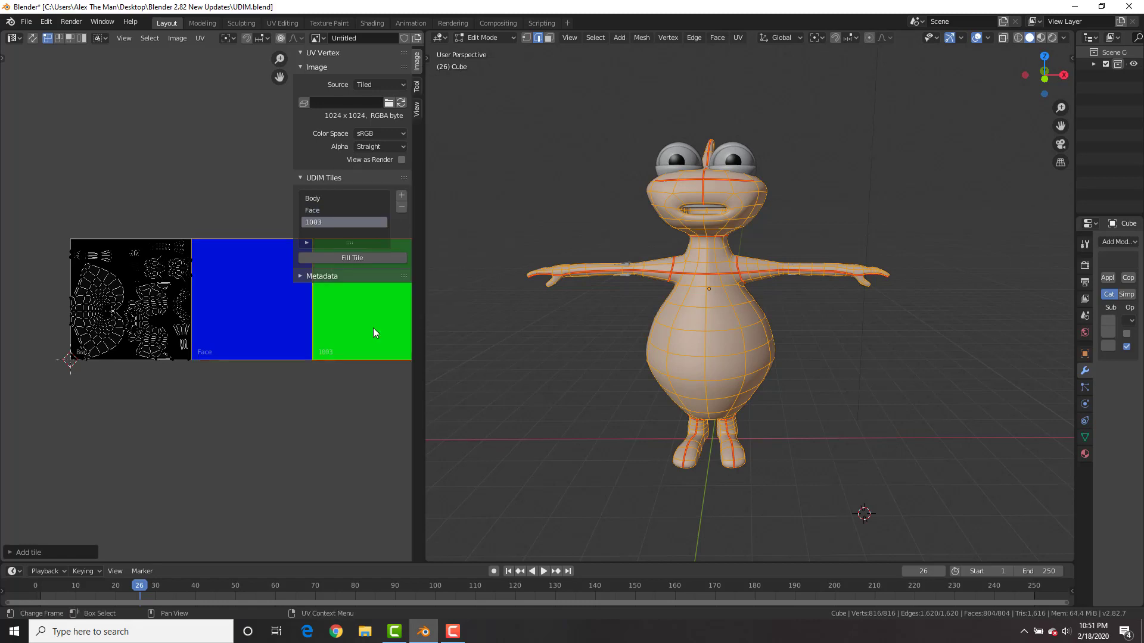
- Rename UDIM tile 1003 as Feet
middle_drag(332, 338, 302, 331)
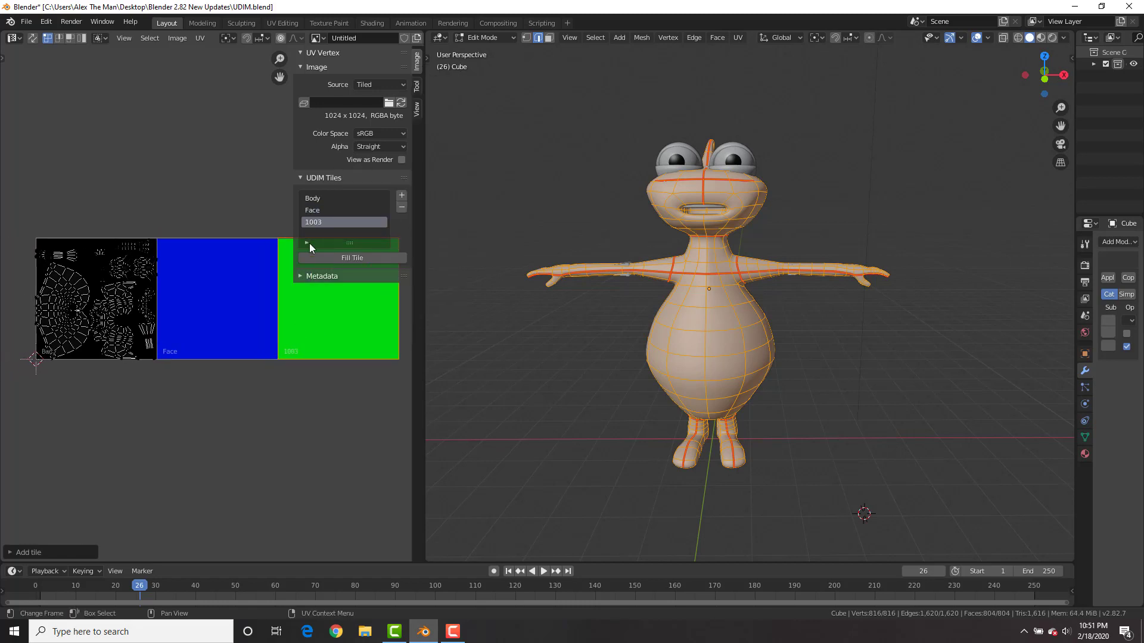
double_click(323, 222)
text(Feet)
key(Return)
- Select the whole linked face UV island and move it from the Body tile onto the blue Face tile
click(118, 303)
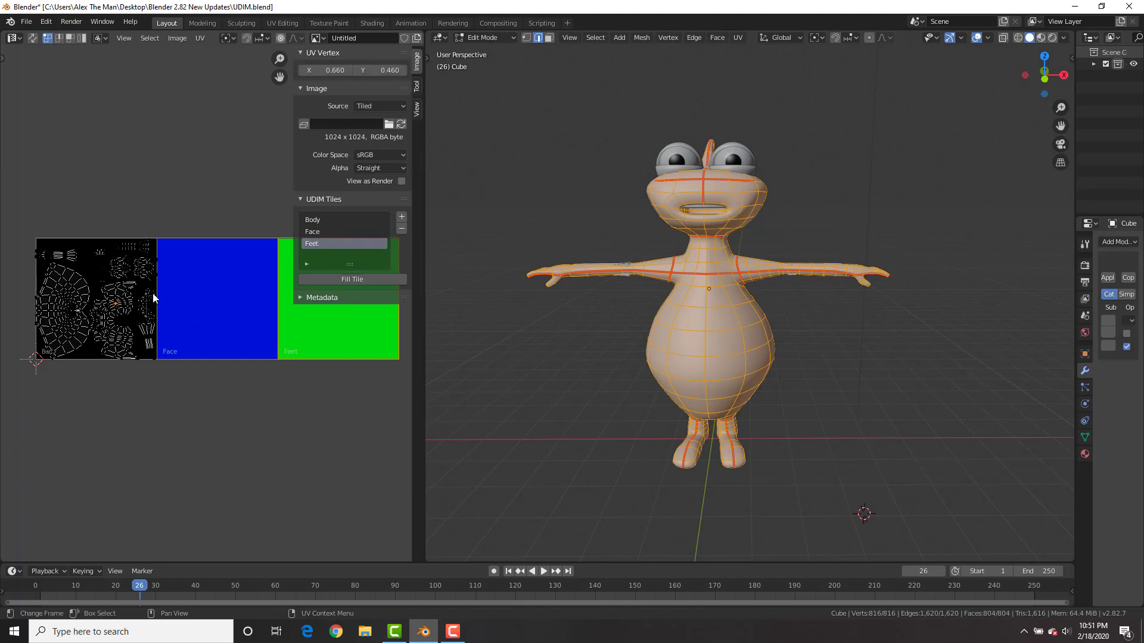
key(ctrl+l)
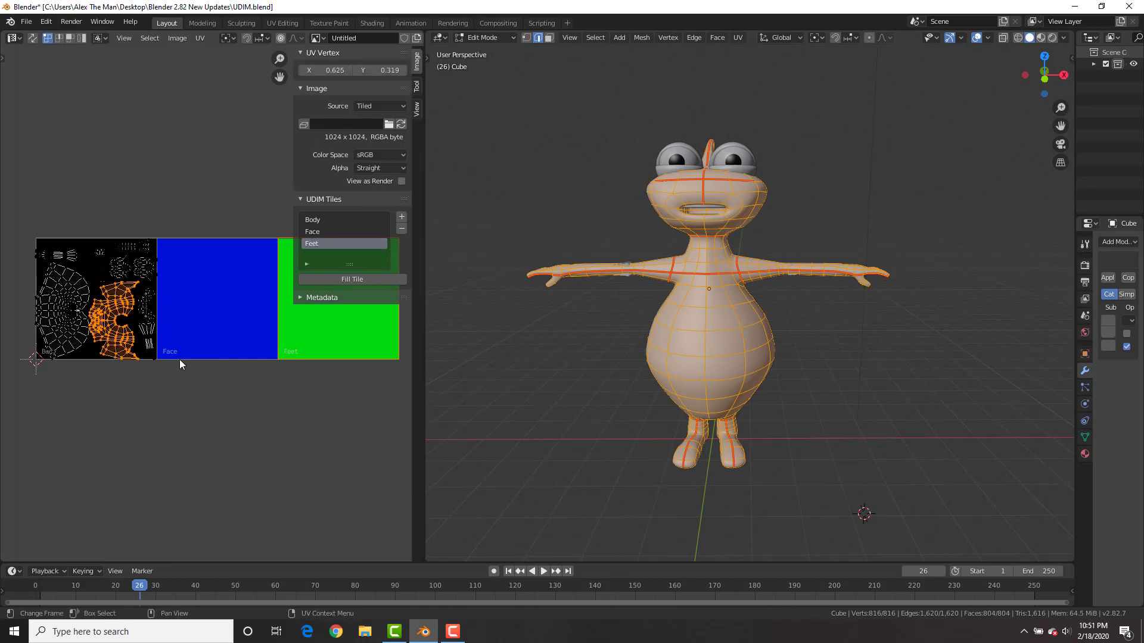
key(g)
click(280, 324)
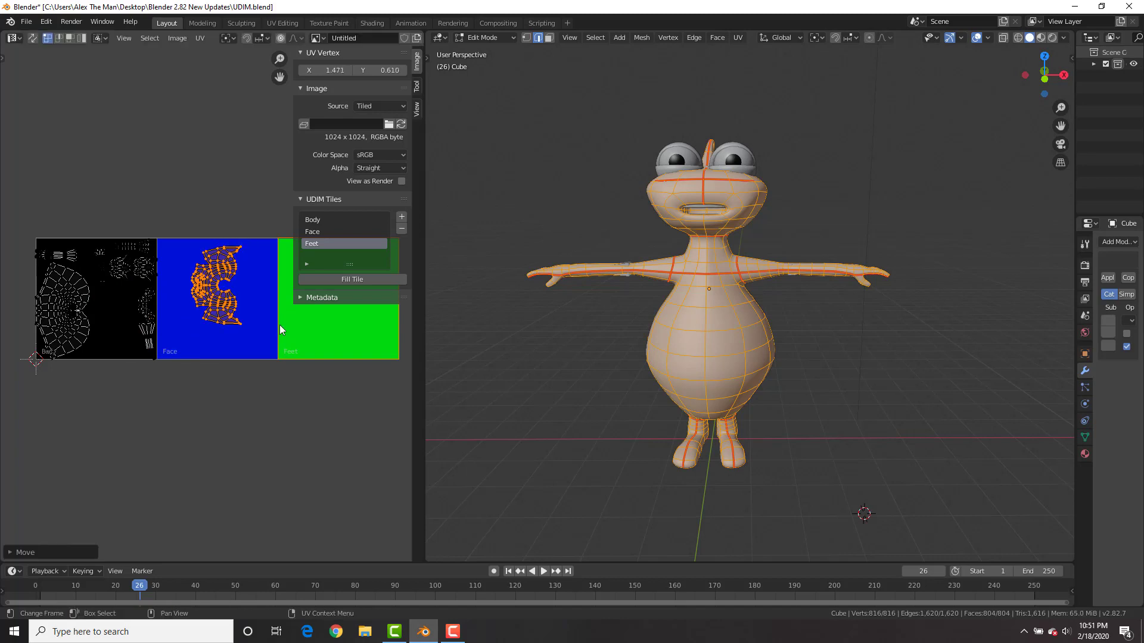
- Select the linked feet UV islands on the Body tile and move them onto the green Feet tile
click(129, 270)
middle_drag(290, 301, 221, 302)
key(ctrl+l)
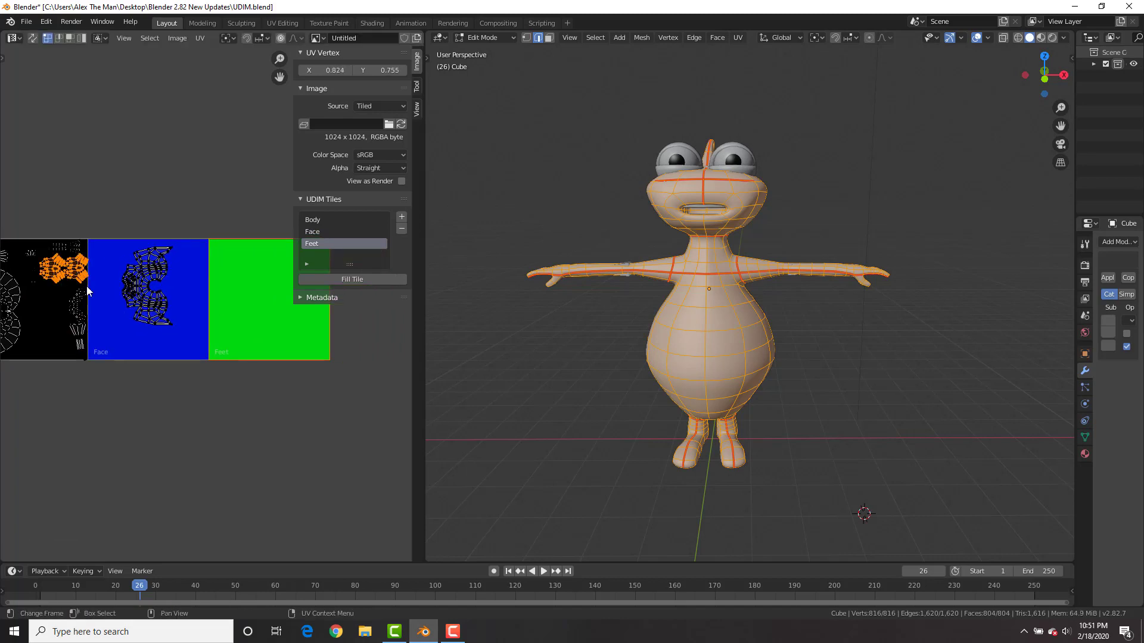
key(g)
click(276, 316)
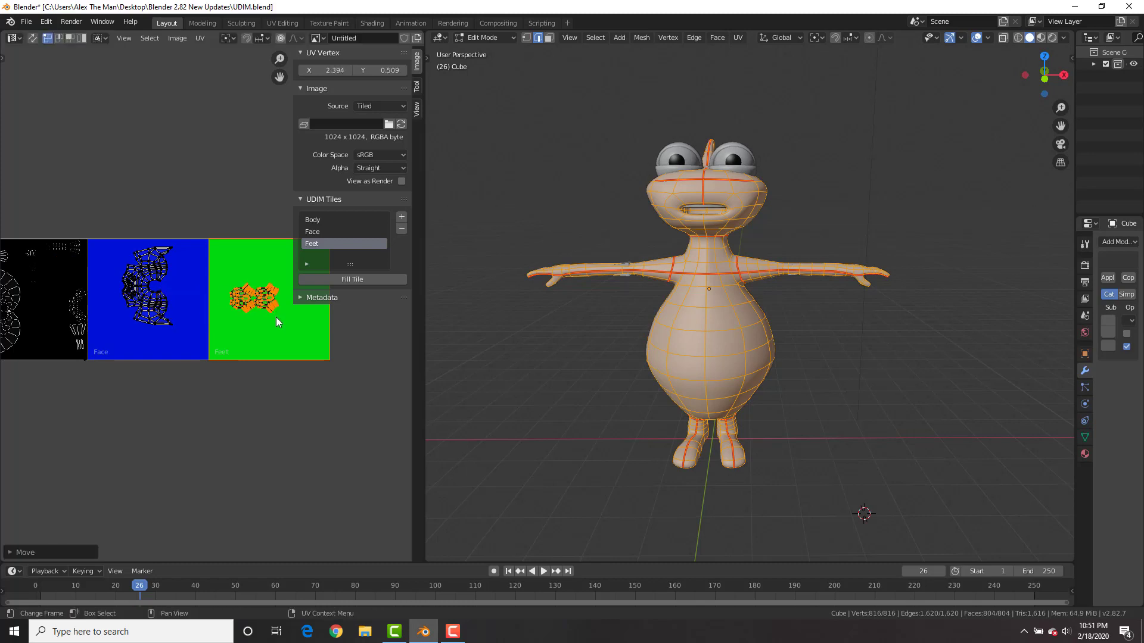
- Switch the character model from Edit Mode to Texture Paint mode
middle_drag(230, 314, 285, 319)
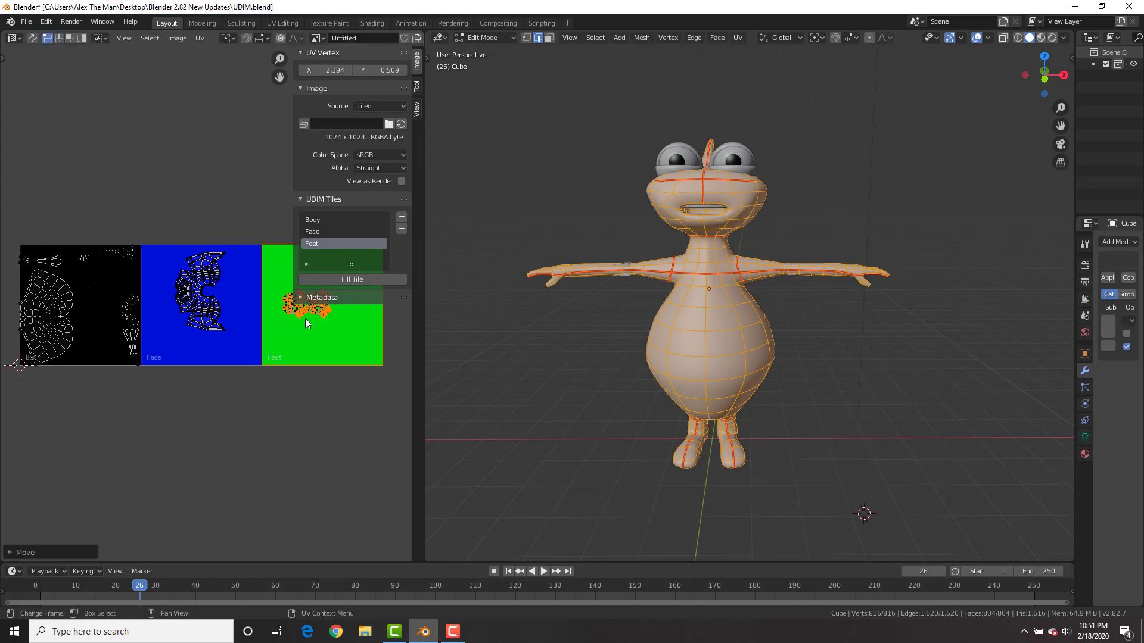
click(488, 37)
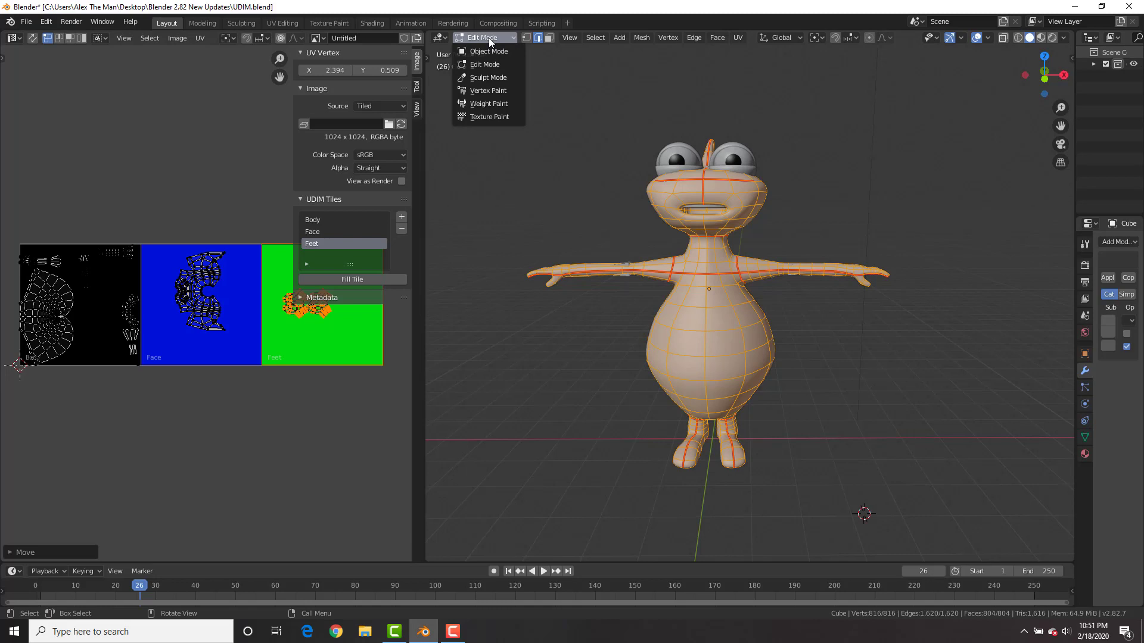
click(485, 116)
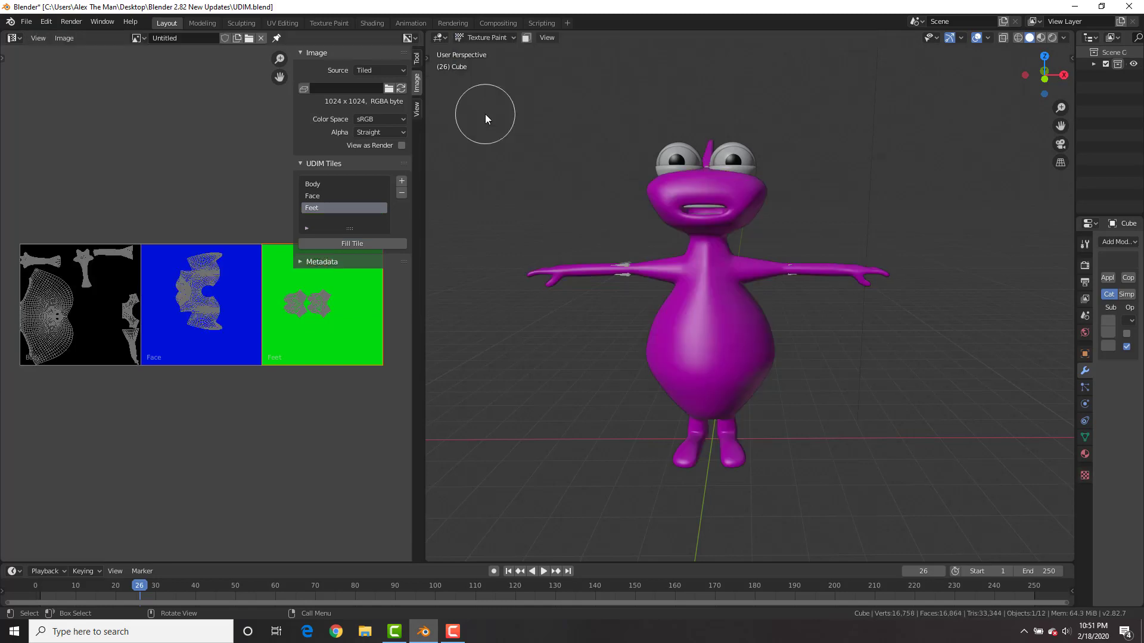
- Change the UV editor to the Shader Editor and add an Image Texture node beside the Principled BSDF node
click(13, 39)
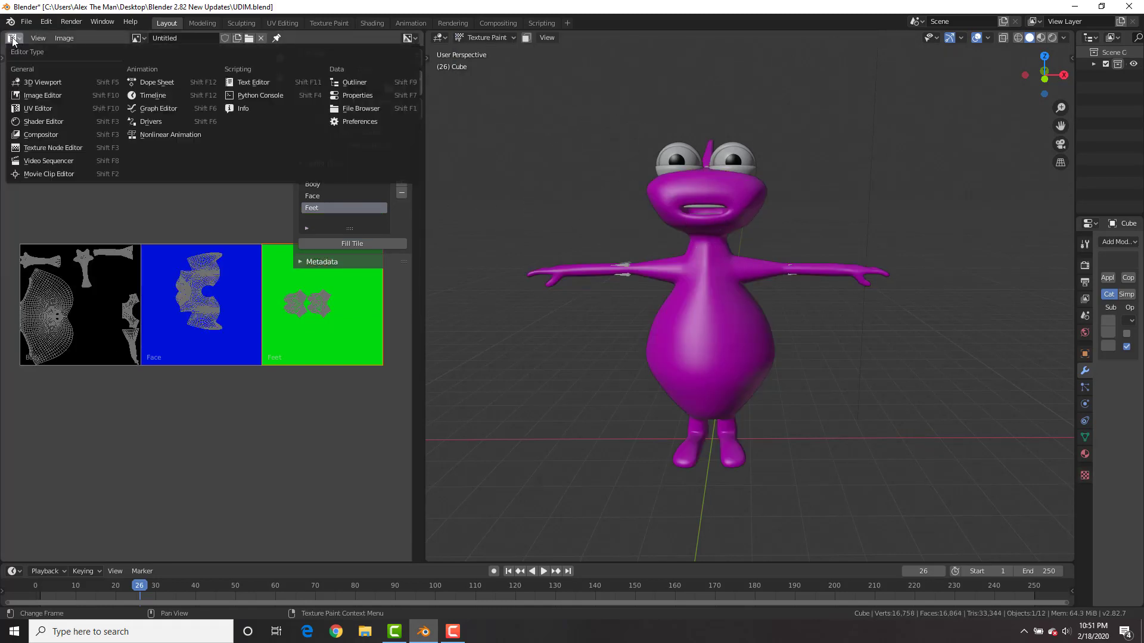
click(31, 120)
middle_drag(125, 263, 164, 208)
key(shift+a)
mouse_move(57, 252)
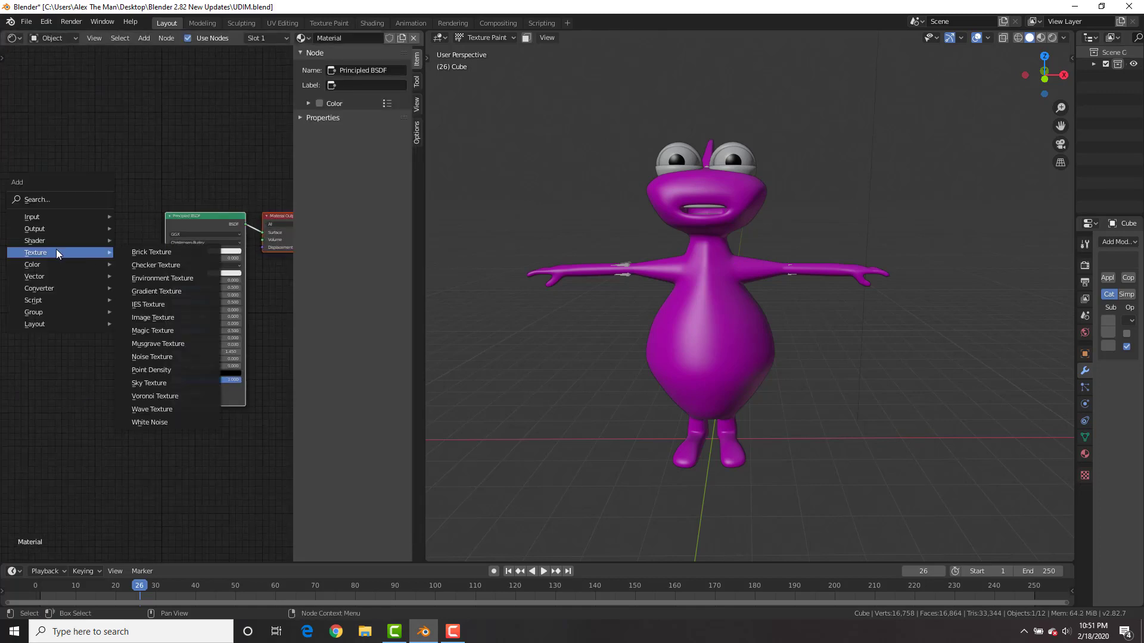
click(154, 318)
click(66, 235)
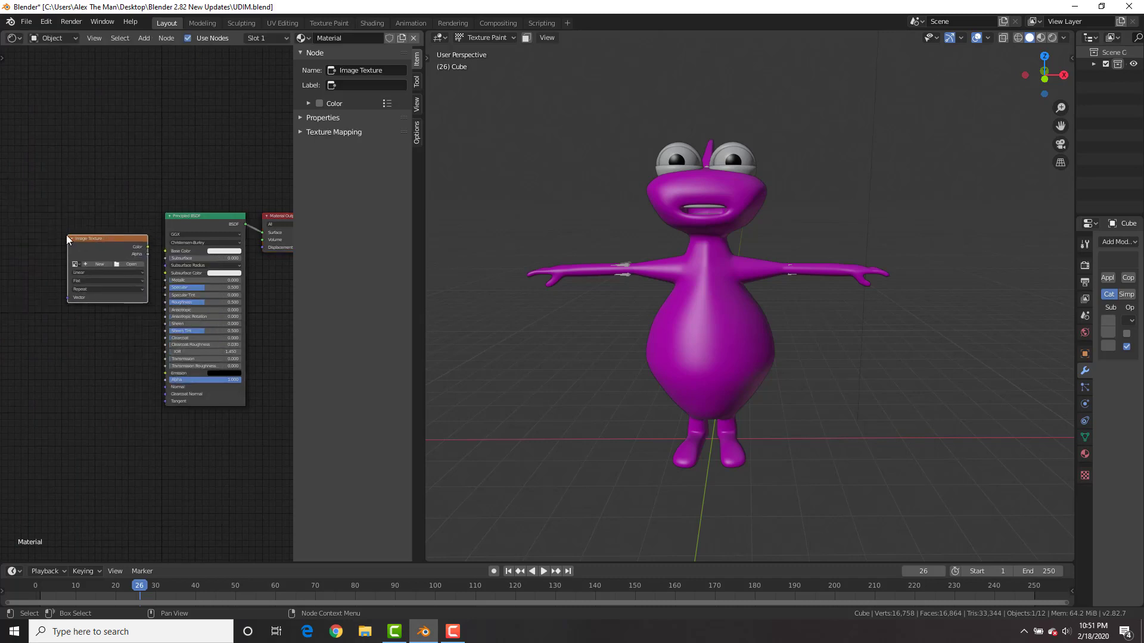
- Connect the Image Texture's Color output to the Principled BSDF's Base Color and assign the Untitled tiled image
scroll(151, 250, up, 2)
drag(148, 226, 171, 232)
click(49, 249)
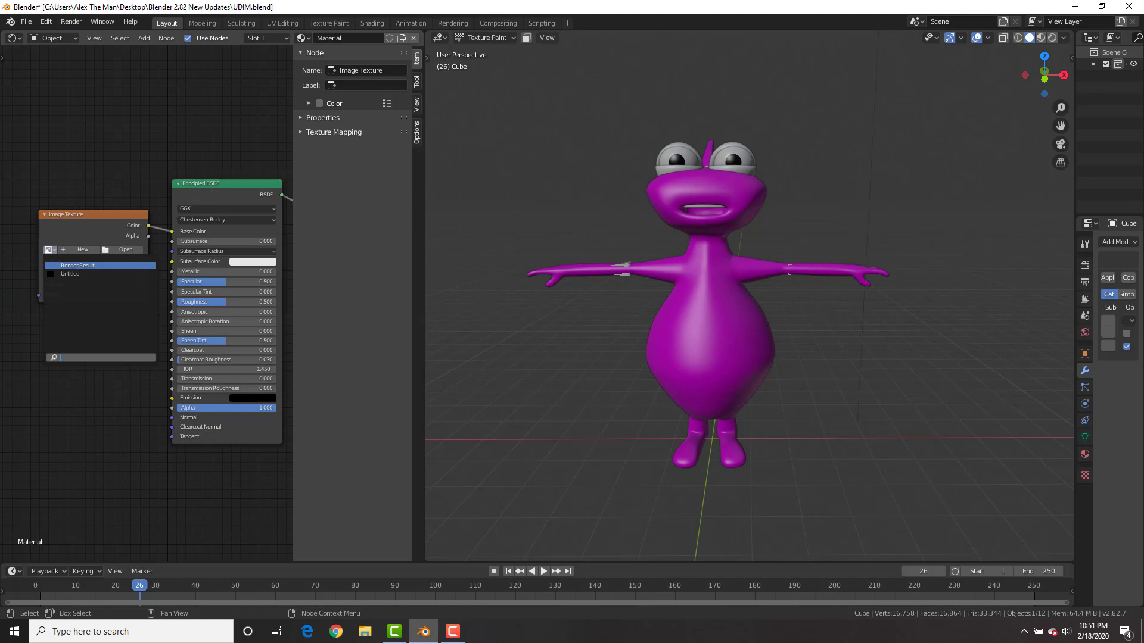
click(64, 274)
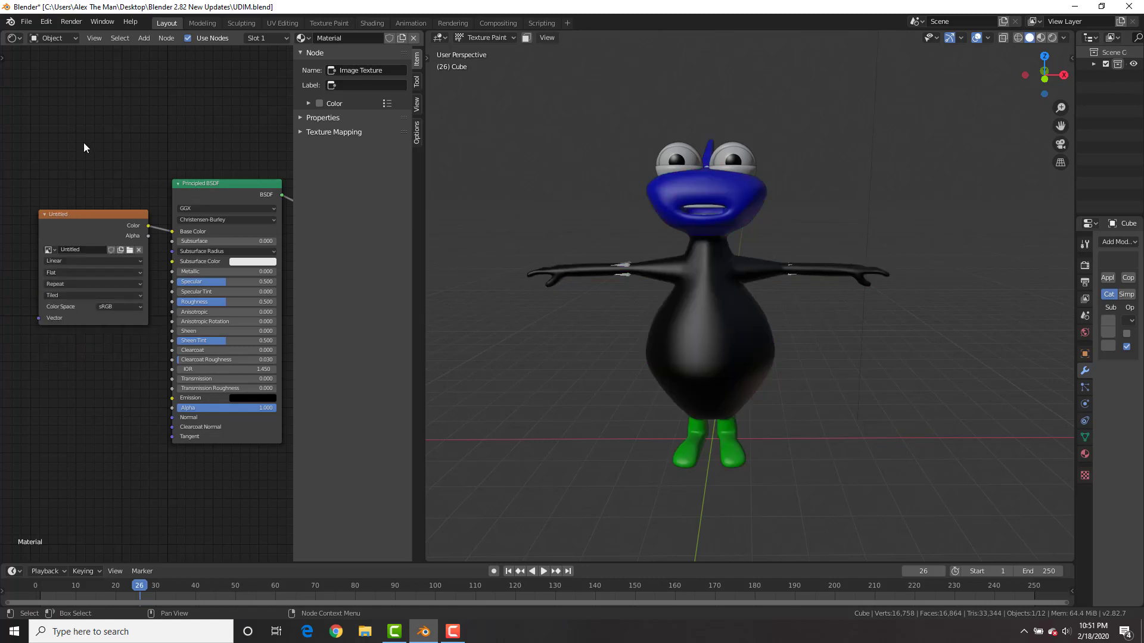
- Return to the Image Editor, set it to Paint mode, and show the brush settings
click(13, 38)
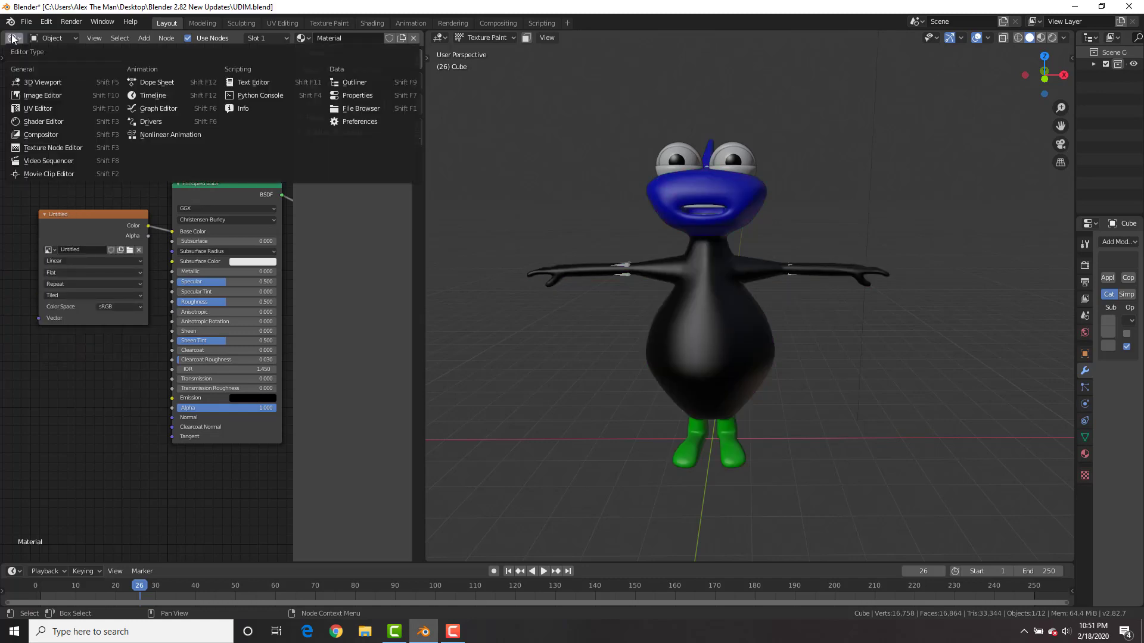
click(33, 97)
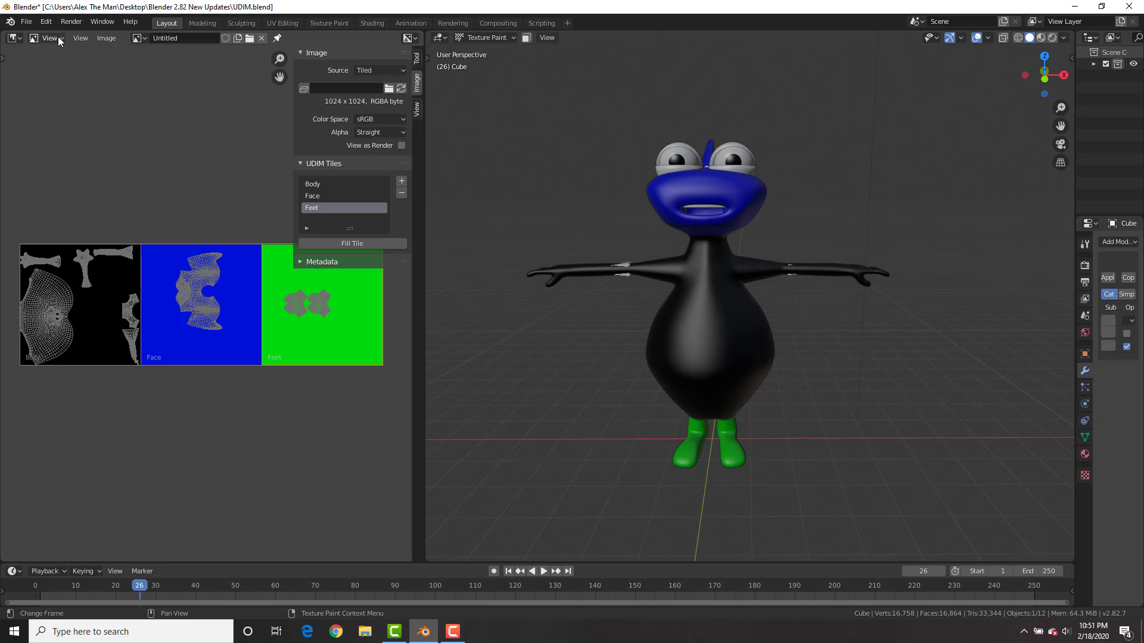
click(57, 38)
click(55, 63)
click(419, 63)
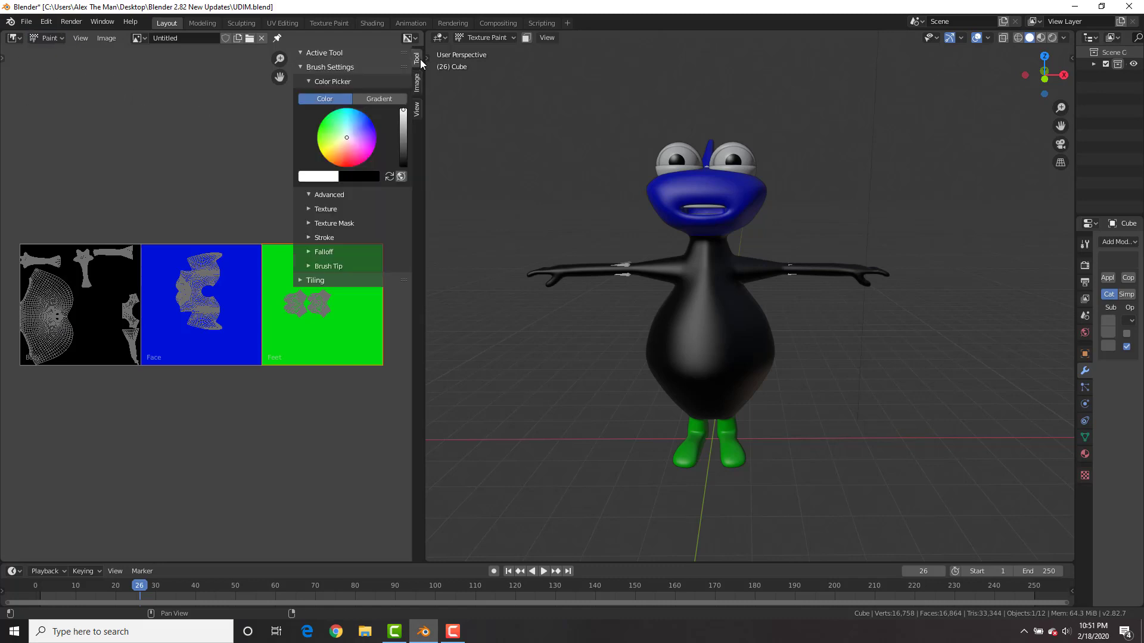
- Paint soft white strokes over the UV islands on the Face tile and the Feet tile of the tiled image
scroll(133, 176, up, 3)
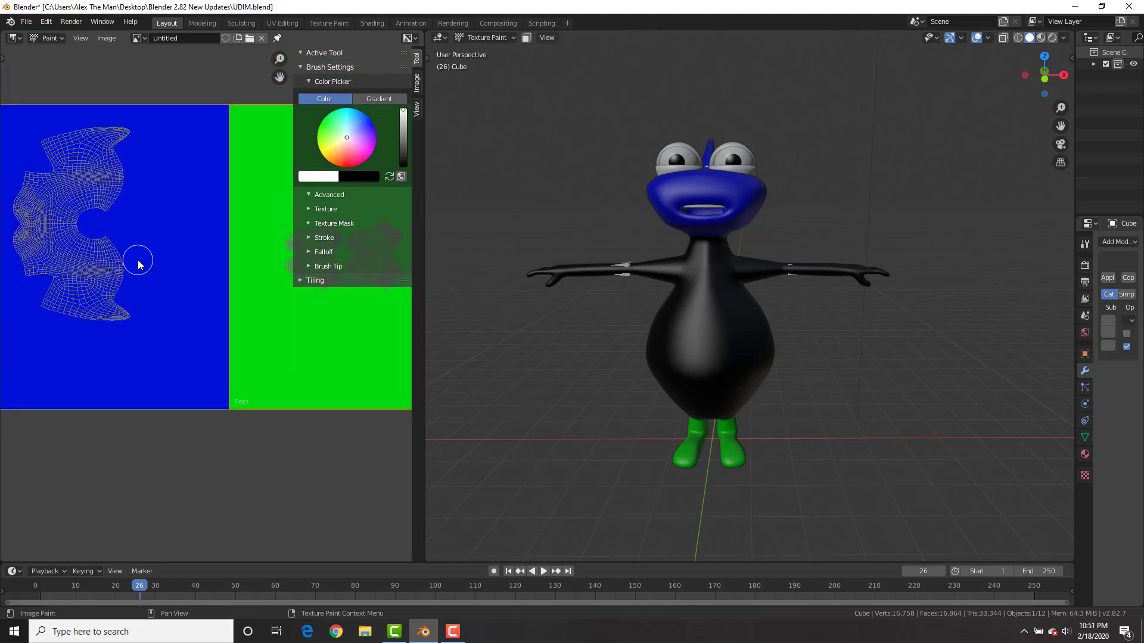
scroll(138, 255, down, 1)
drag(119, 202, 101, 244)
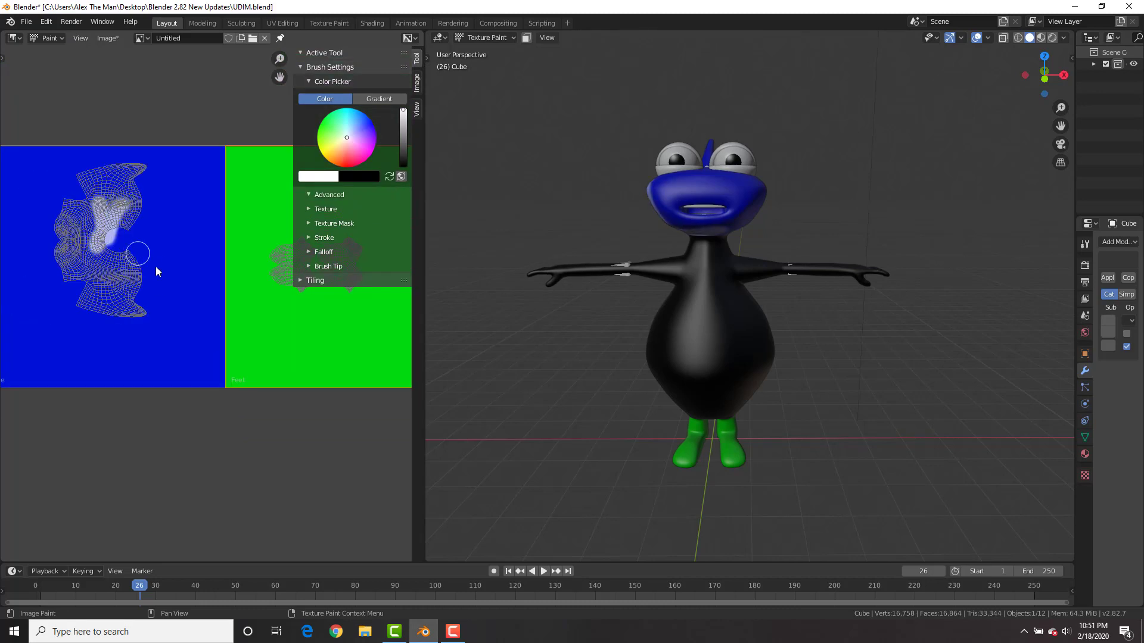
ctrl+scroll(151, 273, down, 2)
mouse_move(255, 269)
mouse_down()
mouse_move(246, 246)
mouse_move(265, 276)
mouse_move(275, 250)
mouse_move(267, 271)
mouse_up()
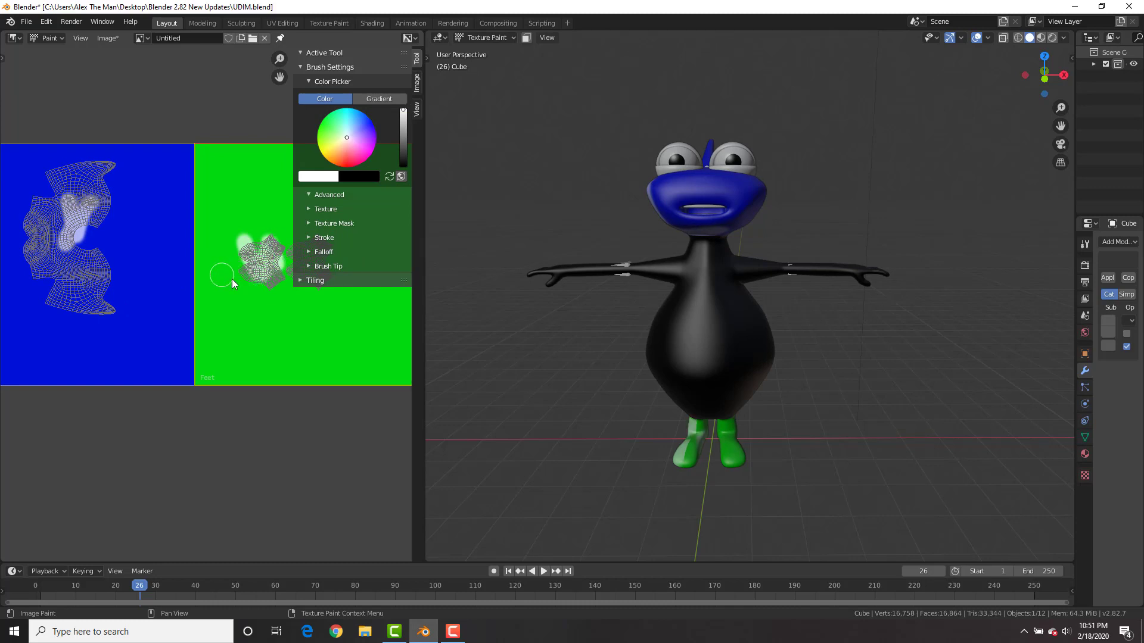
ctrl+scroll(196, 223, up, 3)
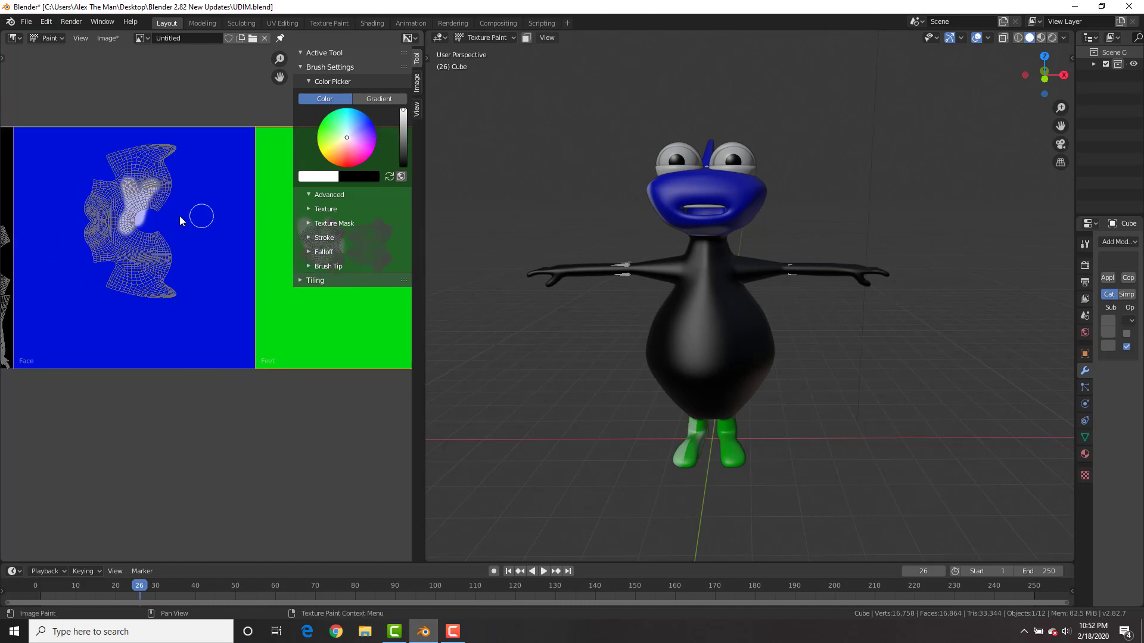
scroll(119, 276, down, 5)
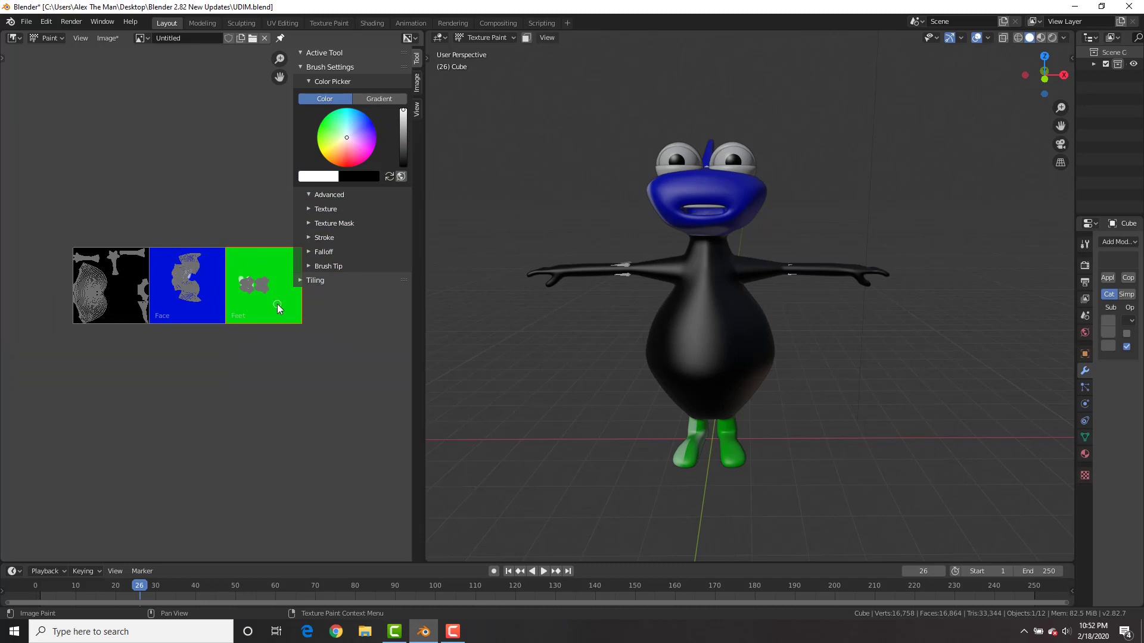
- Examine the character's body and arms up close from a slightly turned angle in the 3D view
mouse_move(781, 277)
middle_down()
mouse_move(659, 288)
mouse_move(635, 277)
mouse_move(773, 277)
middle_up()
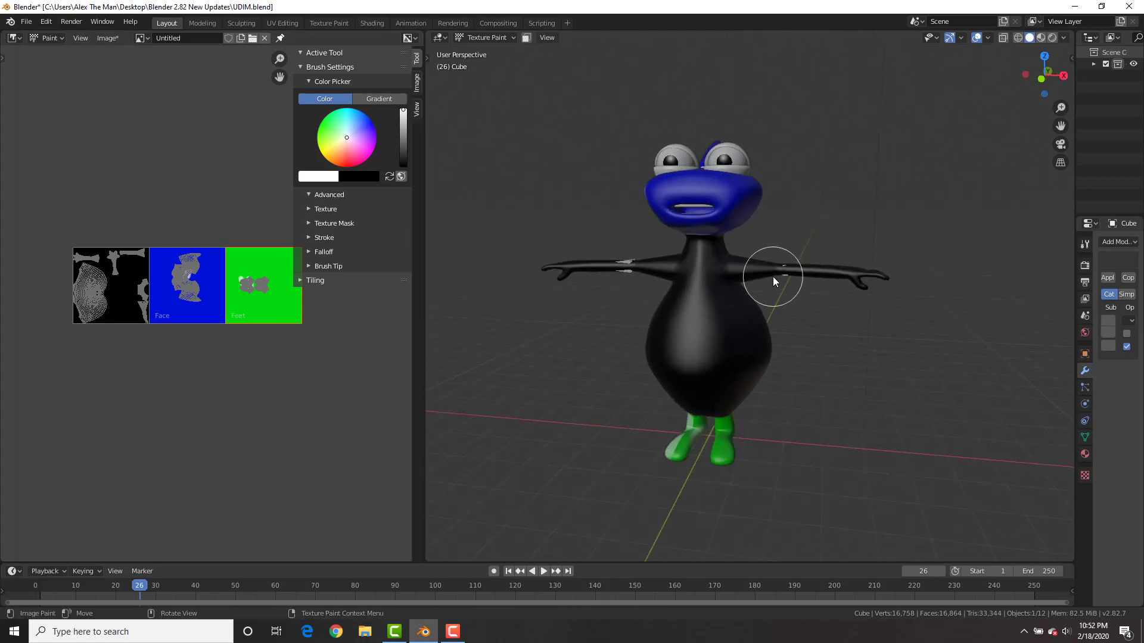
scroll(756, 275, up, 3)
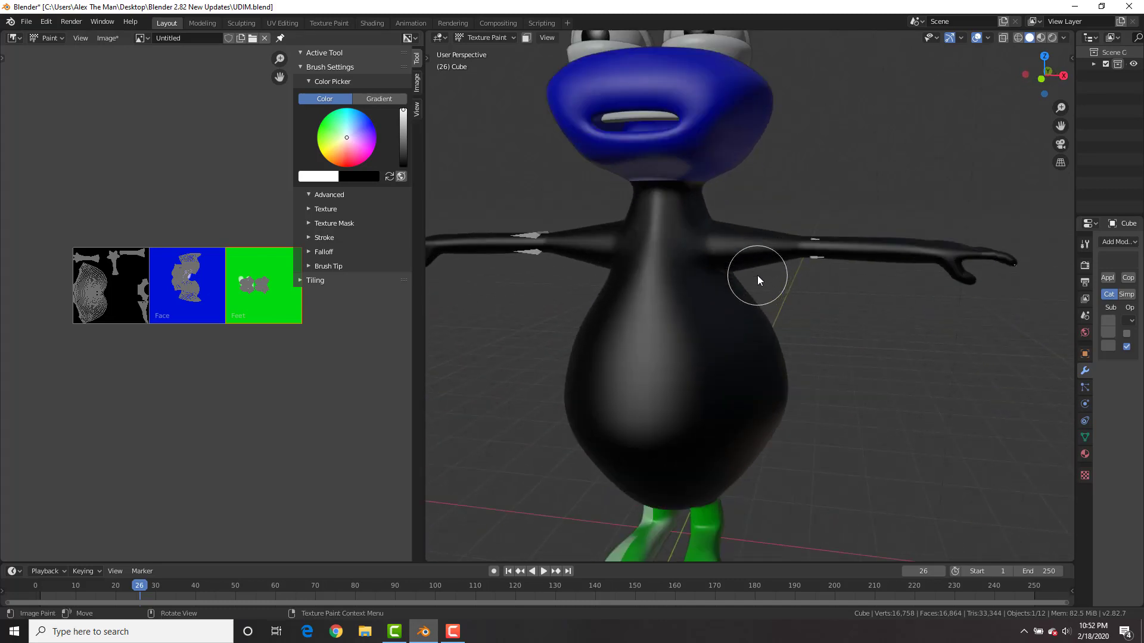